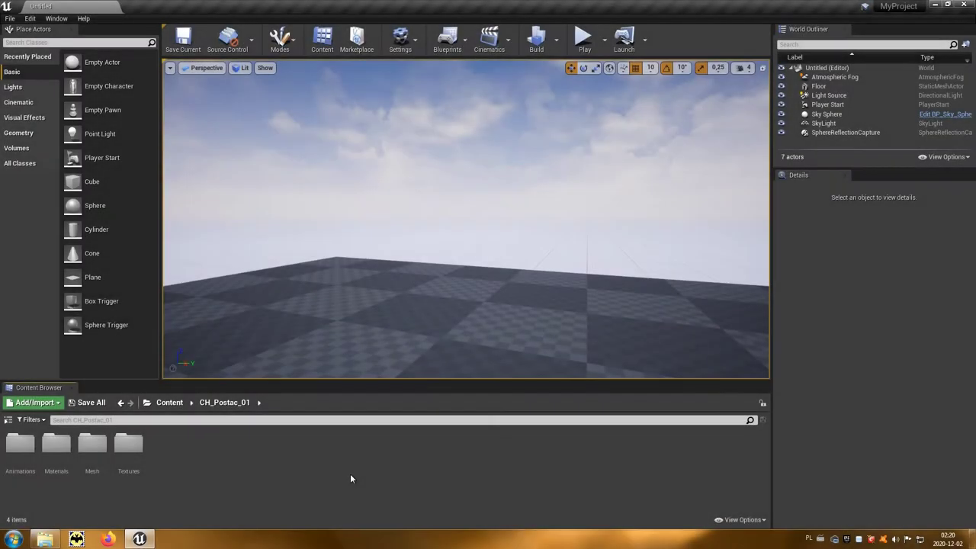
Step: Add a new Blueprint Class with Character as parent, named Gracz_Character, in CH_Postac_01
{"action": "right_click", "coordinate": [406, 449]}
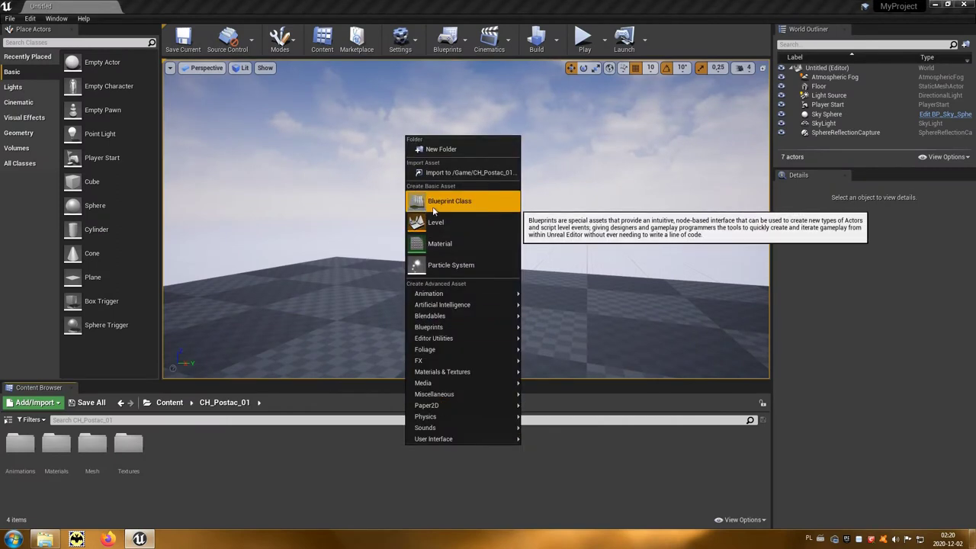
{"action": "left_click", "coordinate": [458, 208]}
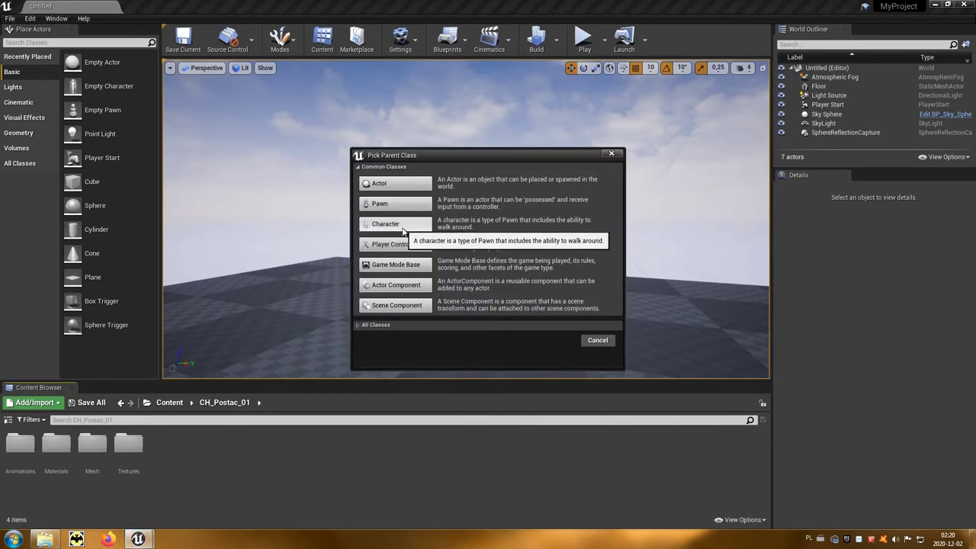
{"action": "left_click", "coordinate": [370, 226]}
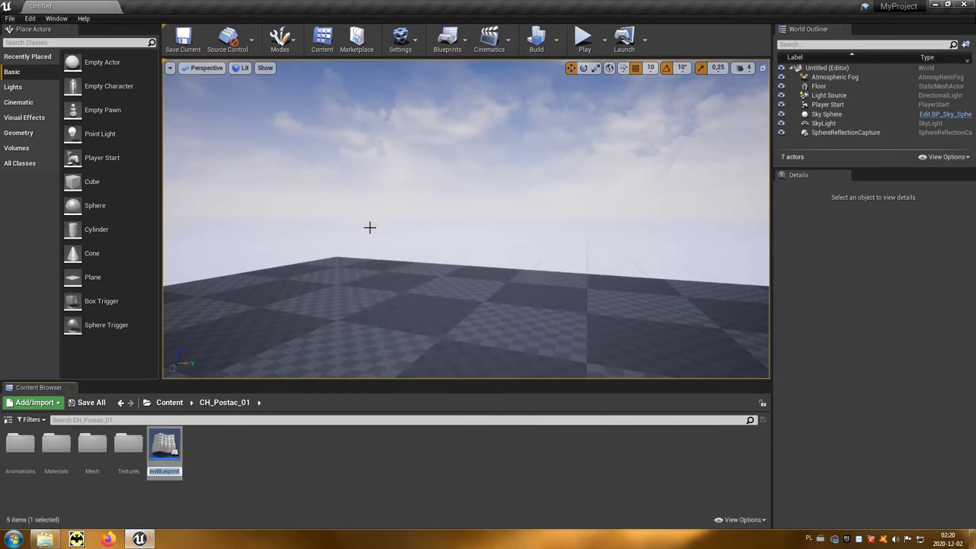
{"action": "type", "text": "Gracz_Character"}
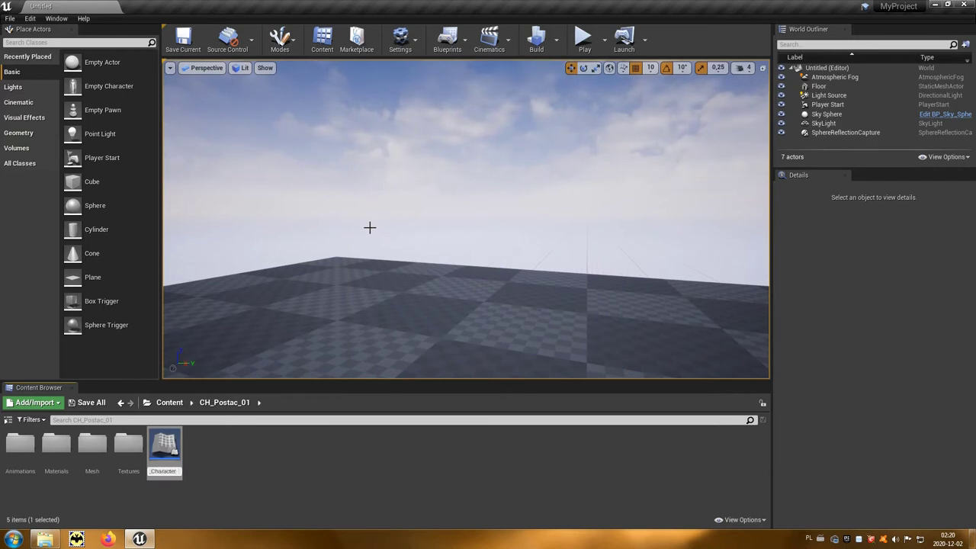
{"action": "key", "text": "Return"}
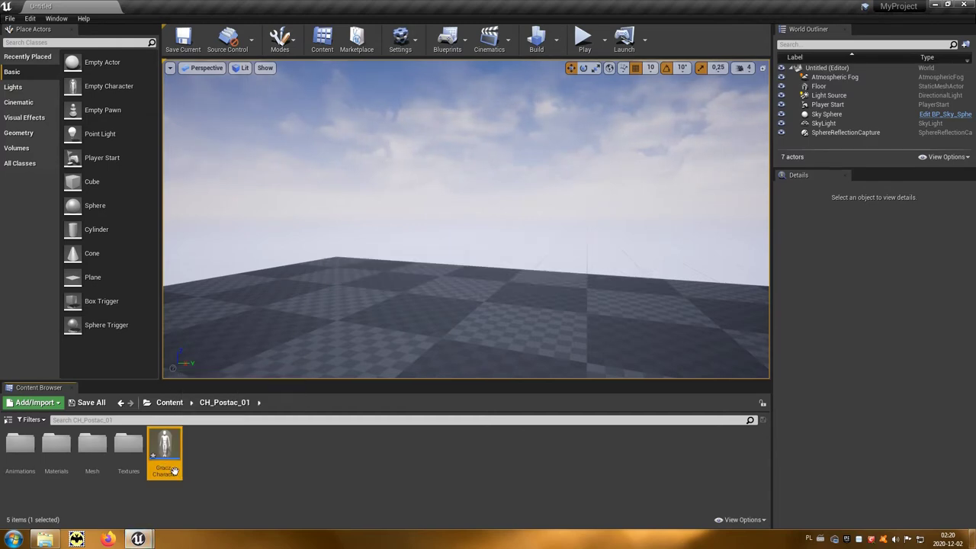
Step: Open Gracz_Character, select its Mesh (CharacterMesh0) component, then minimize the Blueprint editor
{"action": "double_click", "coordinate": [174, 470]}
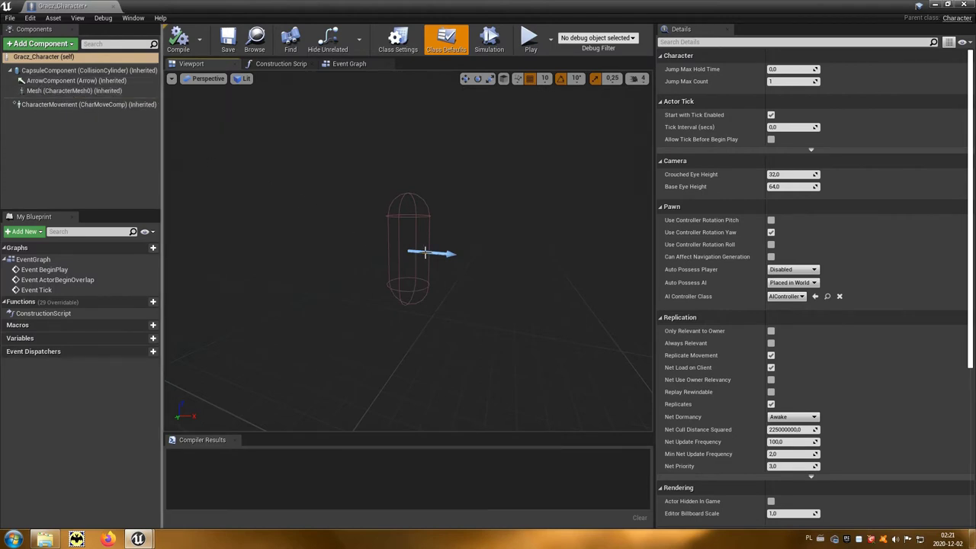
{"action": "left_click", "coordinate": [35, 93]}
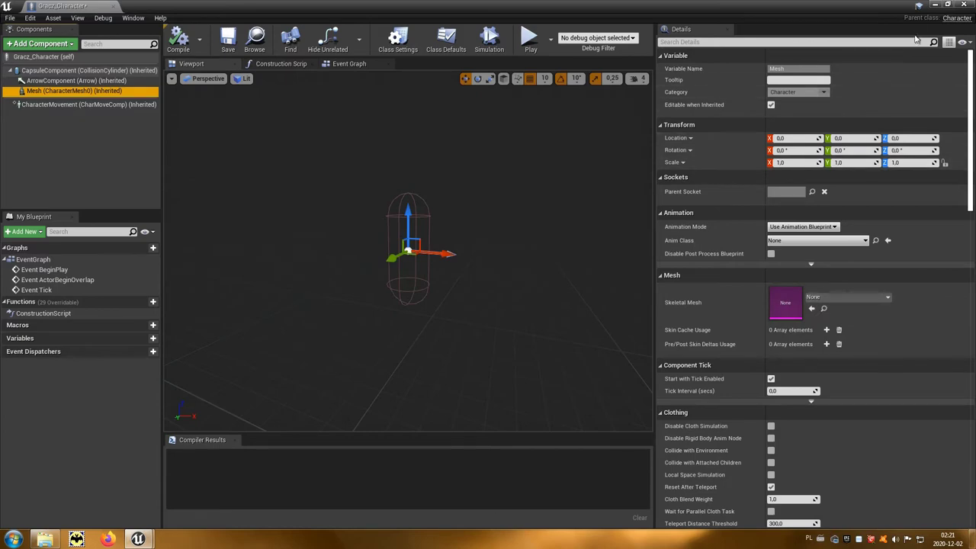
{"action": "left_click", "coordinate": [935, 6]}
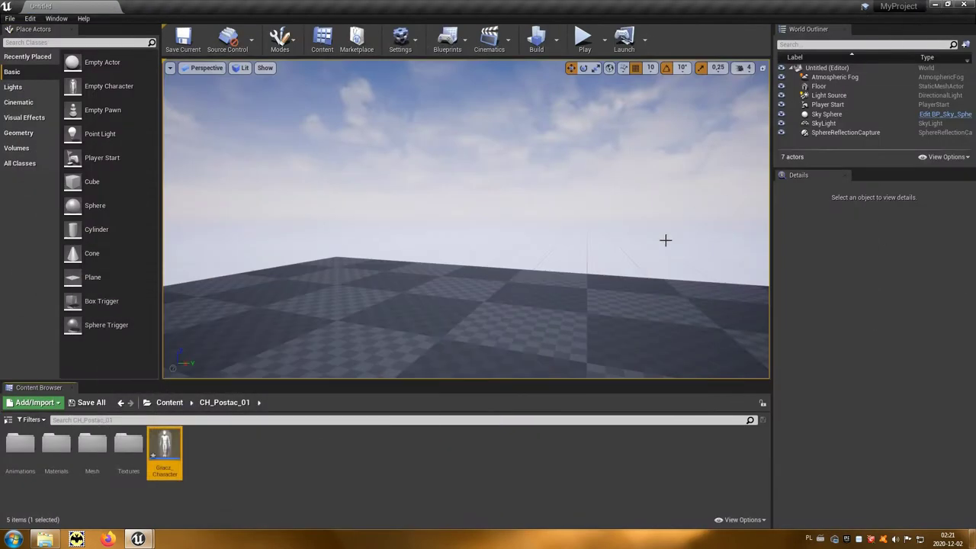
Step: Select the Ch_Postac_01 skeletal mesh in the Mesh folder, then restore the Gracz_Character editor
{"action": "left_click", "coordinate": [93, 446]}
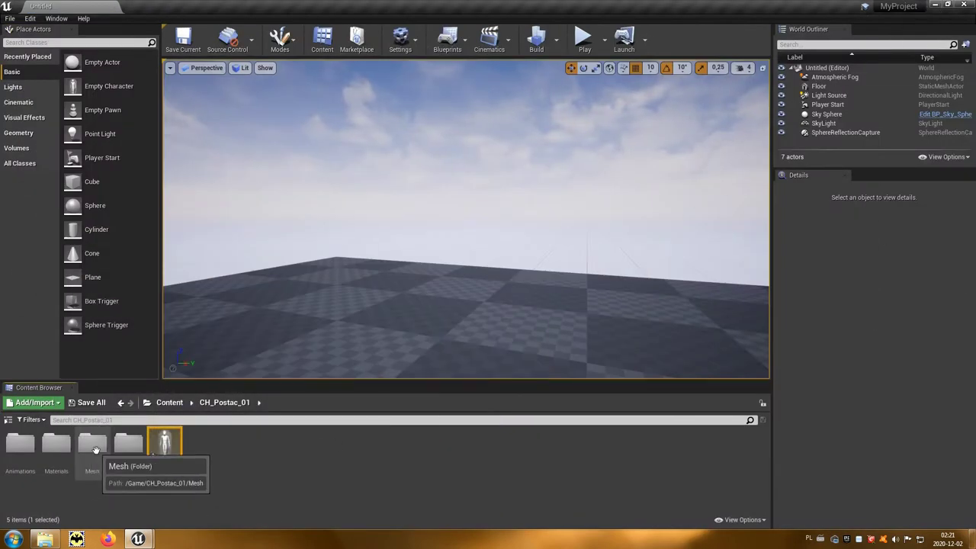
{"action": "double_click", "coordinate": [95, 448]}
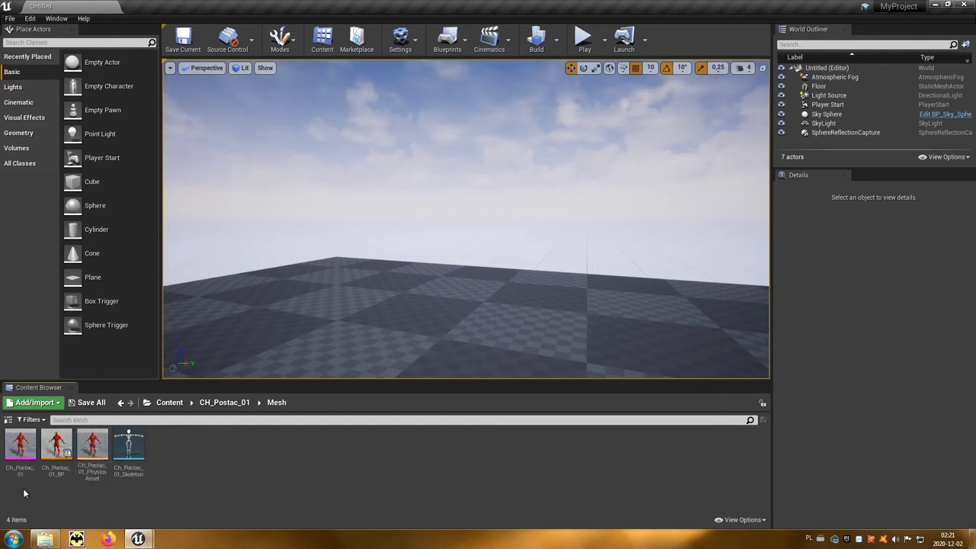
{"action": "left_click", "coordinate": [32, 457]}
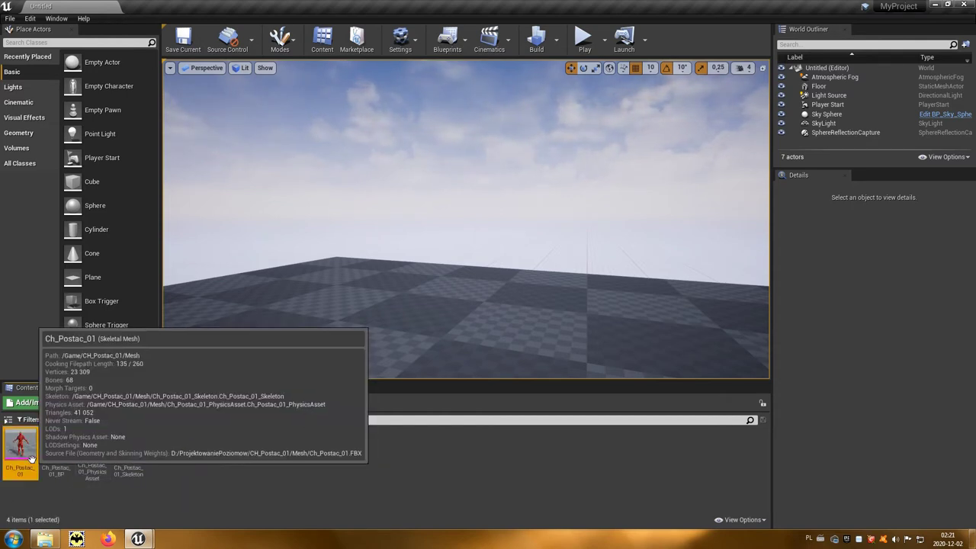
{"action": "mouse_move", "coordinate": [138, 538]}
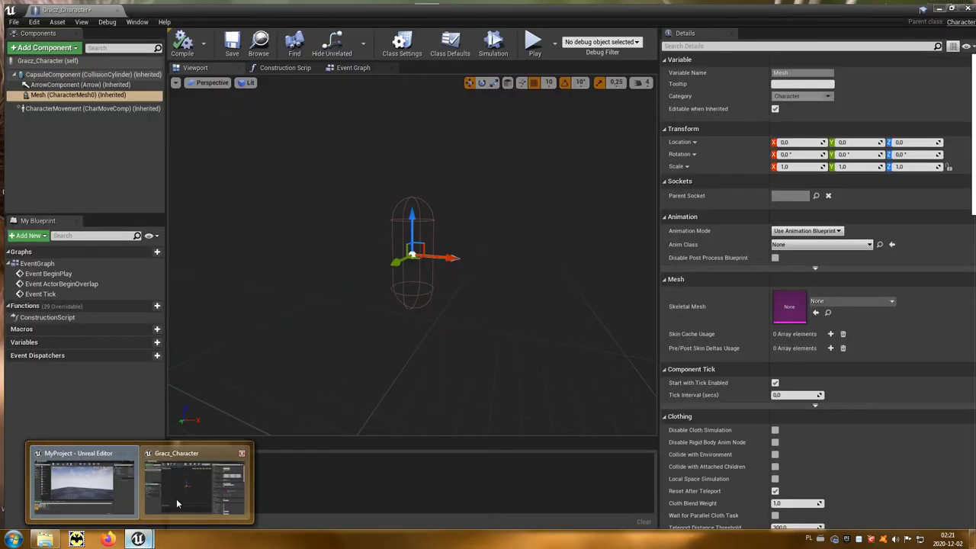
{"action": "left_click", "coordinate": [176, 499]}
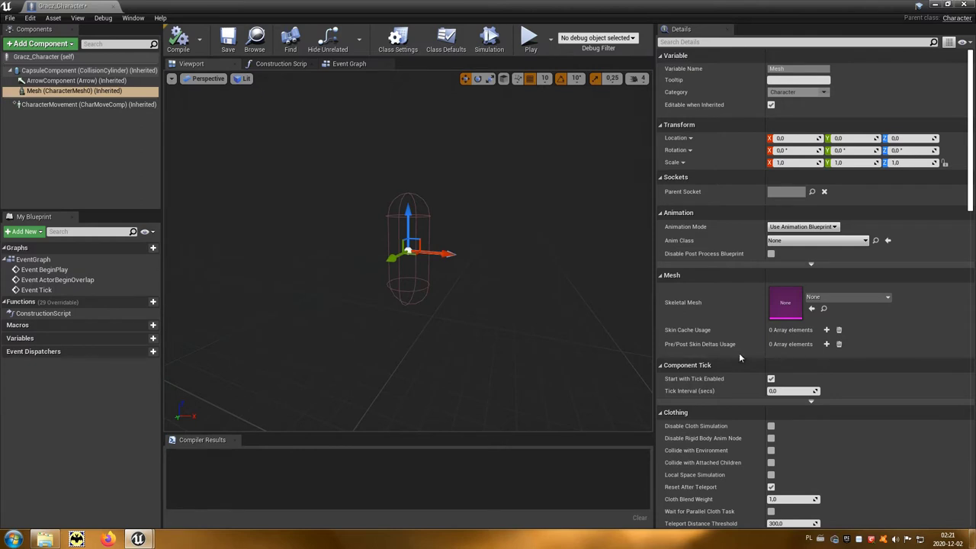
Step: Assign Ch_Postac_01 as the character's skeletal mesh and rotate it to Z -90
{"action": "left_click", "coordinate": [811, 310]}
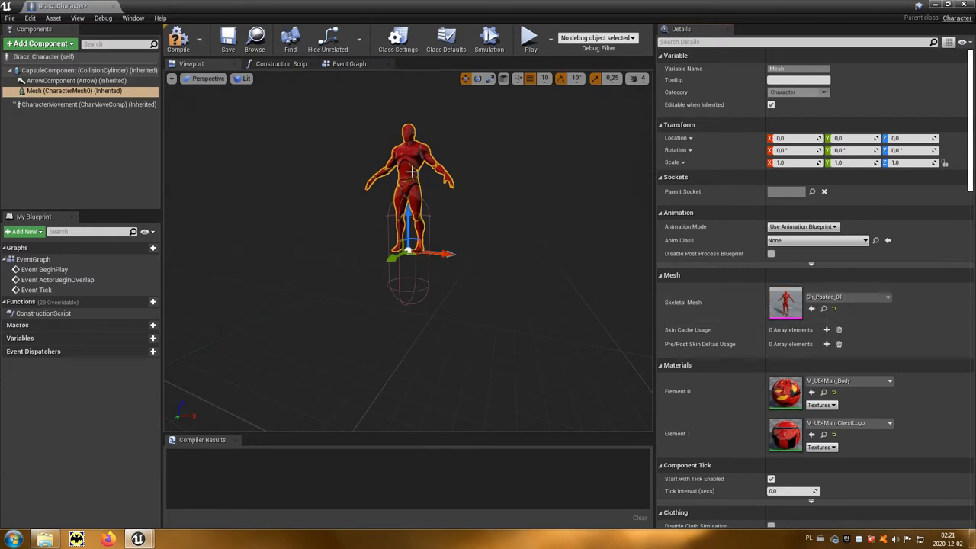
{"action": "key", "text": "e"}
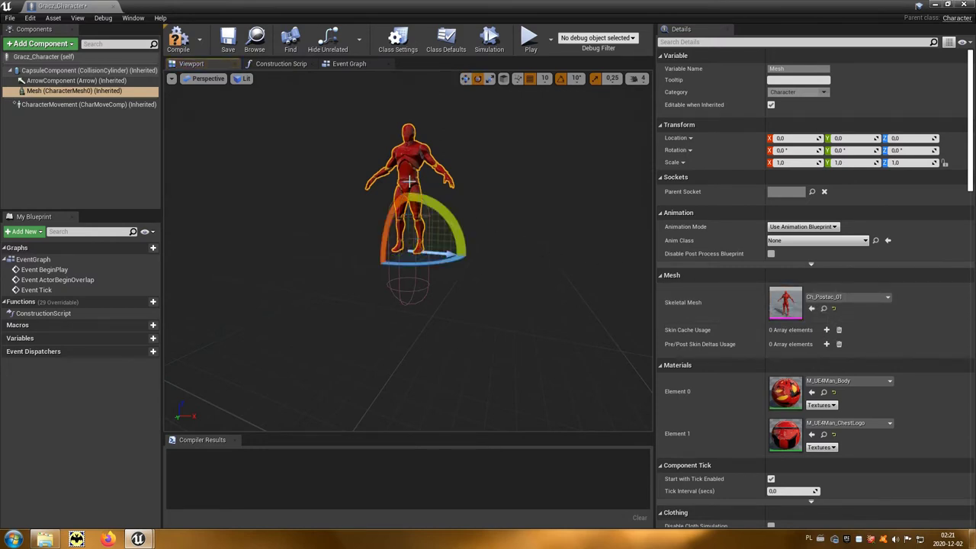
{"action": "mouse_move", "coordinate": [423, 256]}
{"action": "left_mouse_down"}
{"action": "mouse_move", "coordinate": [461, 253]}
{"action": "mouse_move", "coordinate": [431, 267]}
{"action": "left_mouse_up"}
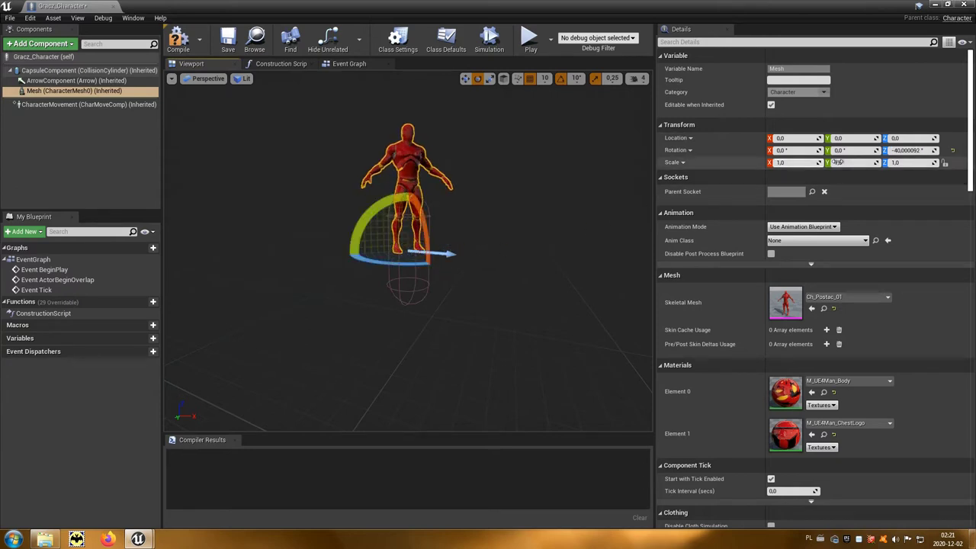
{"action": "left_click", "coordinate": [900, 150]}
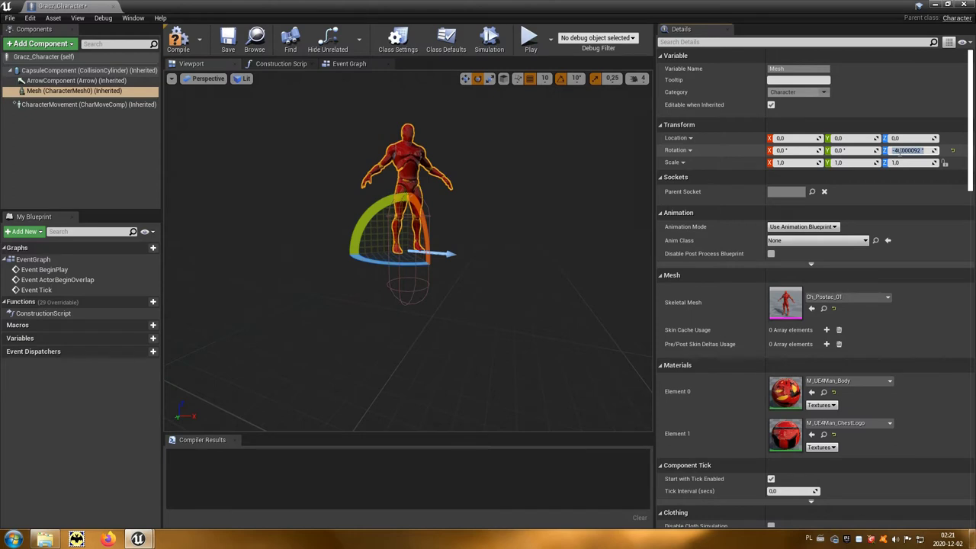
{"action": "type", "text": "-90"}
{"action": "key", "text": "Return"}
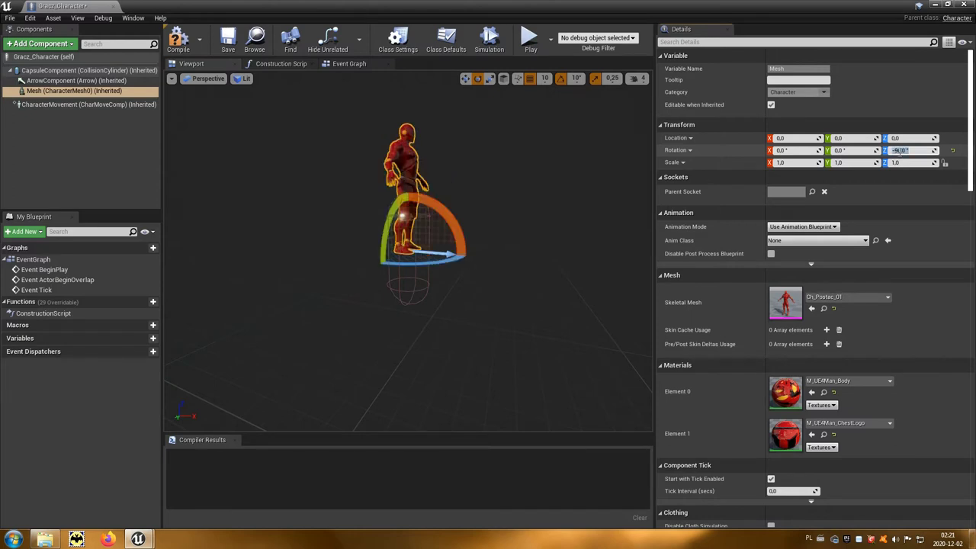
Step: Lower the mesh to Z -80 inside the capsule and compile the Blueprint
{"action": "left_click", "coordinate": [432, 204]}
{"action": "key", "text": "w"}
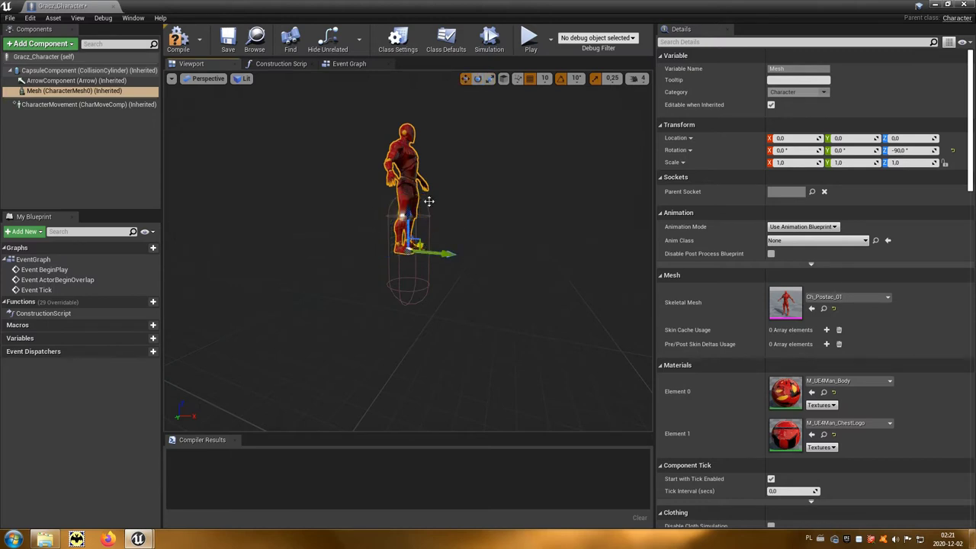
{"action": "left_click_drag", "start_coordinate": [407, 220], "coordinate": [408, 266]}
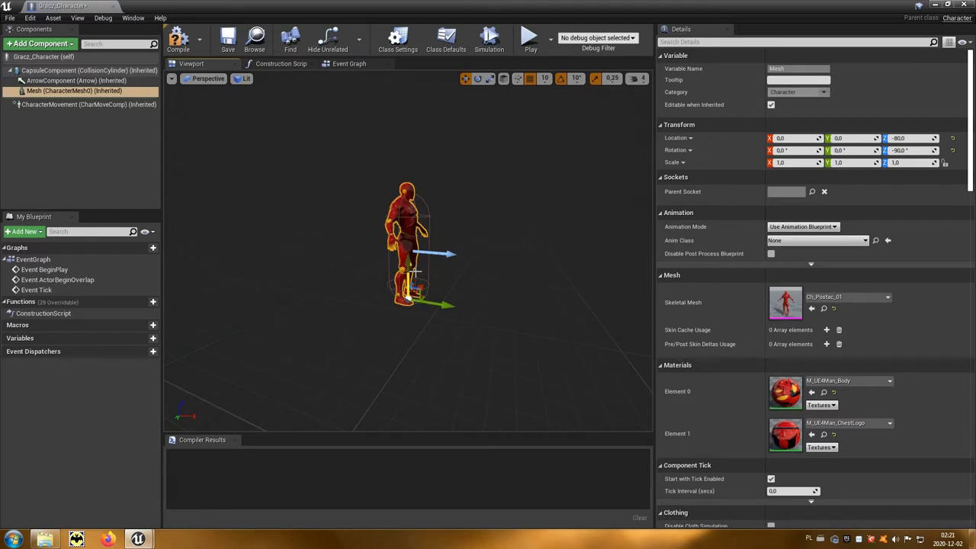
{"action": "left_click", "coordinate": [179, 40]}
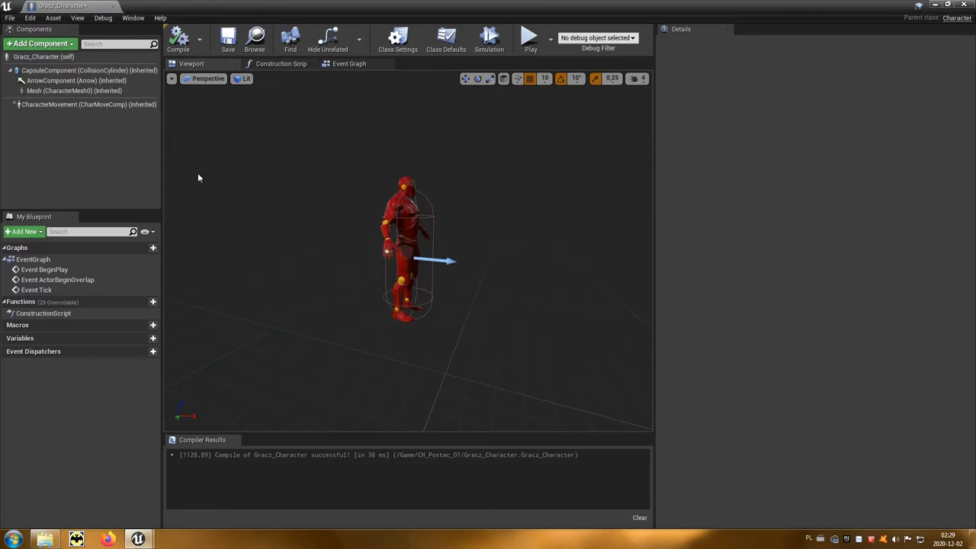
Step: Add a Spring Arm component under the CapsuleComponent
{"action": "left_click", "coordinate": [58, 73]}
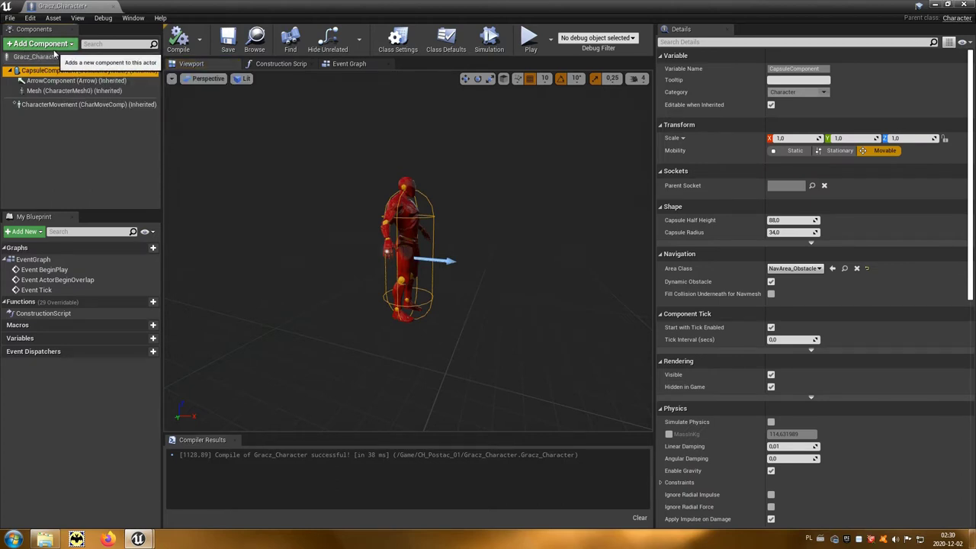
{"action": "left_click", "coordinate": [55, 51]}
{"action": "type", "text": "spr"}
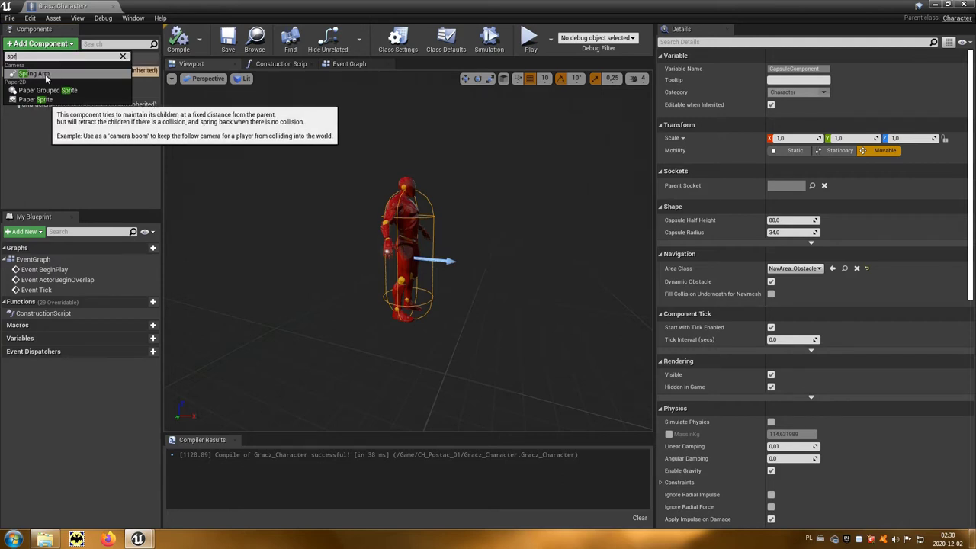
{"action": "left_click", "coordinate": [30, 74]}
{"action": "key", "text": "Return"}
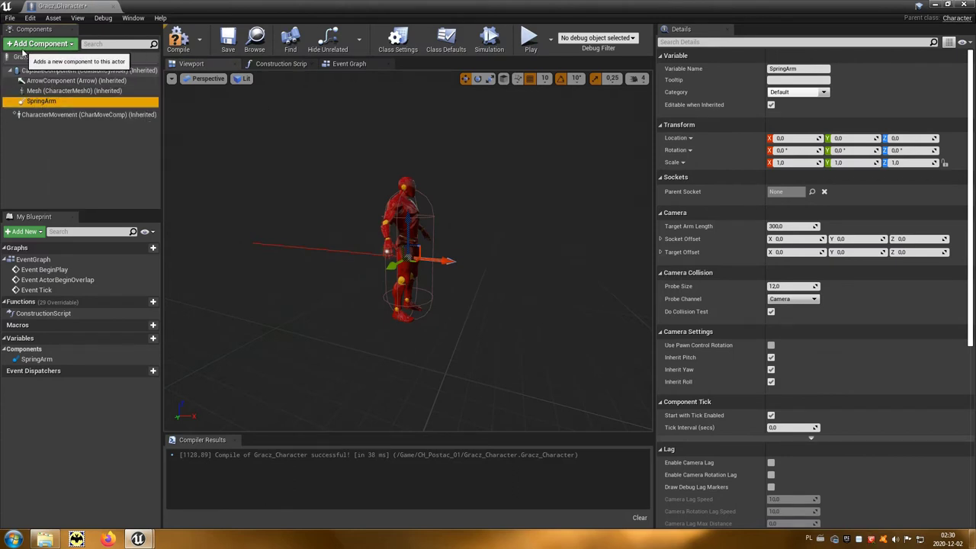
Step: Attach a Camera component as a child of the SpringArm
{"action": "left_click", "coordinate": [50, 50]}
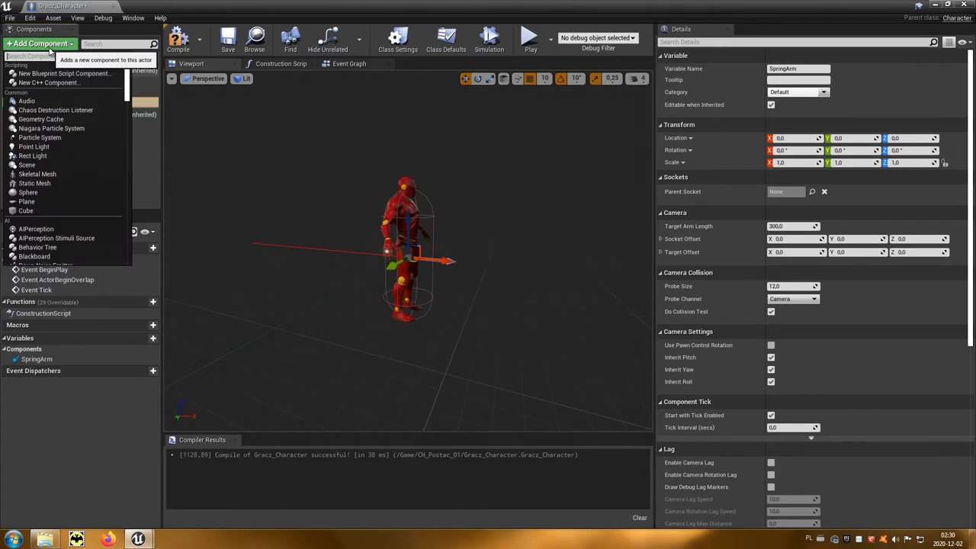
{"action": "type", "text": "cam"}
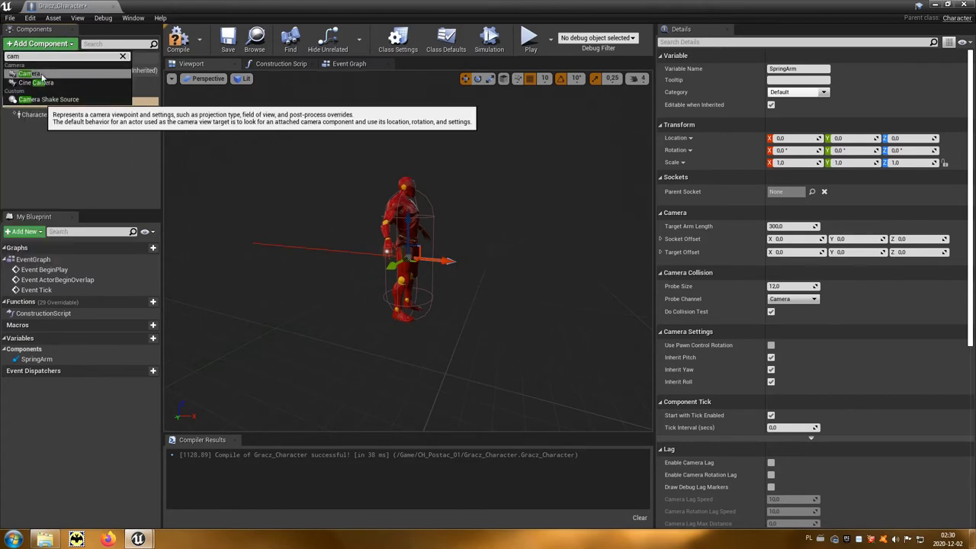
{"action": "left_click", "coordinate": [42, 77]}
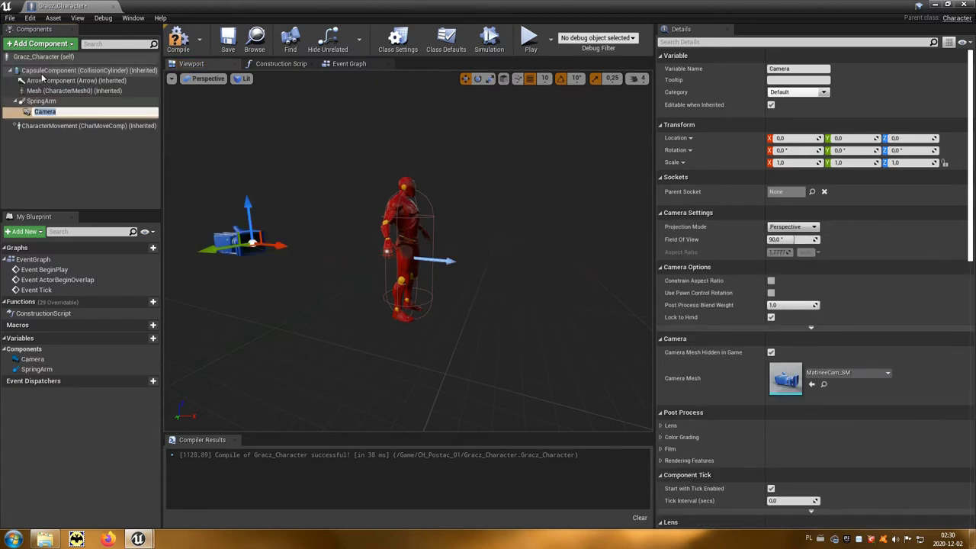
{"action": "key", "text": "Return"}
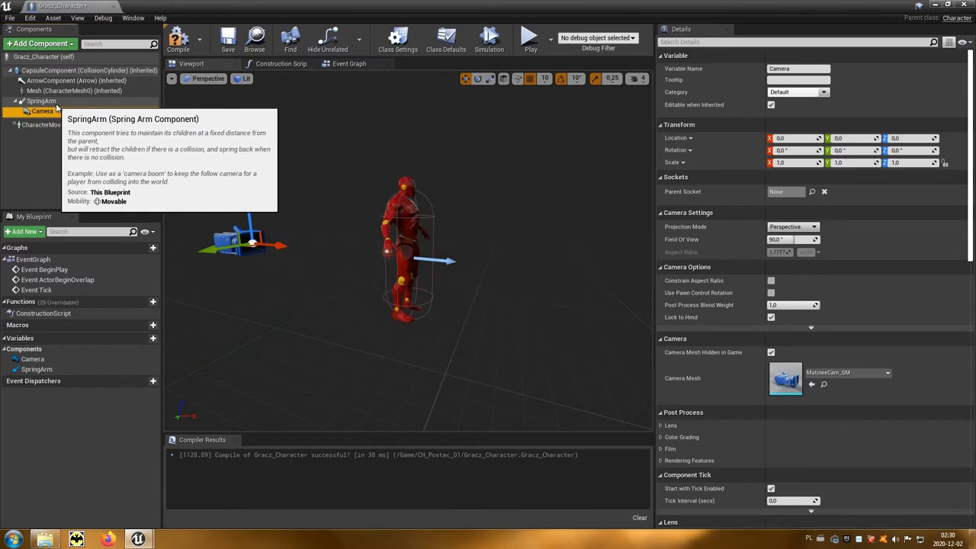
{"action": "left_click", "coordinate": [57, 103]}
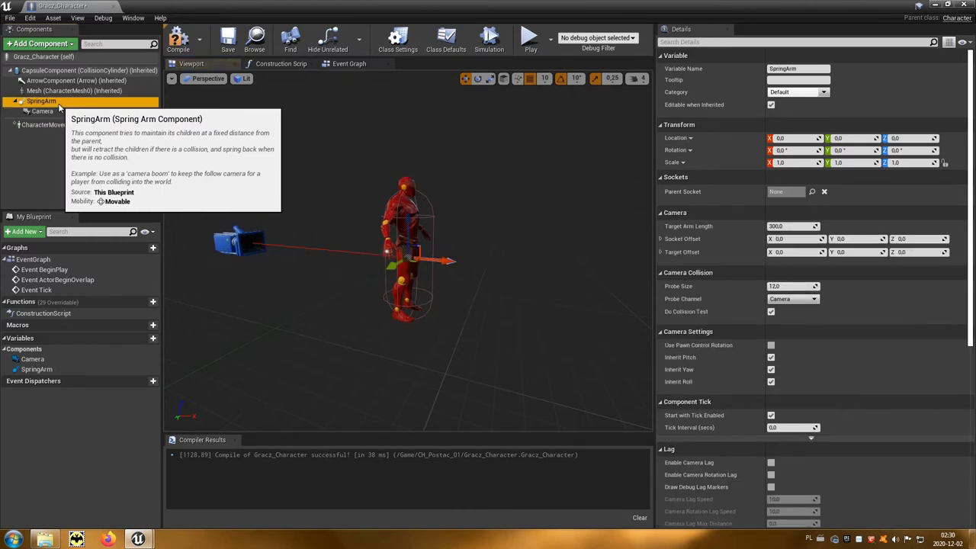
Step: Pitch the SpringArm down to -30°, recompile Gracz_Character, and close its editor
{"action": "left_click", "coordinate": [391, 264]}
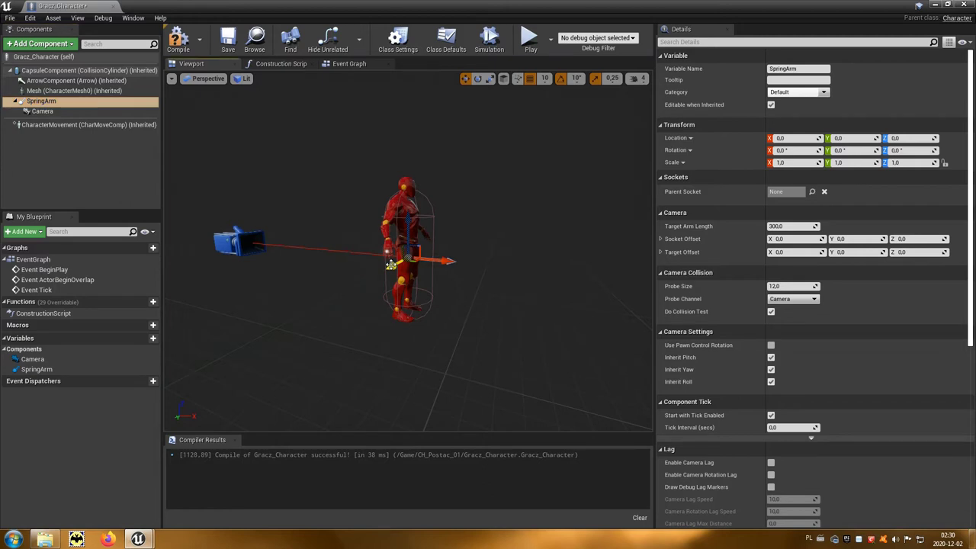
{"action": "key", "text": "e"}
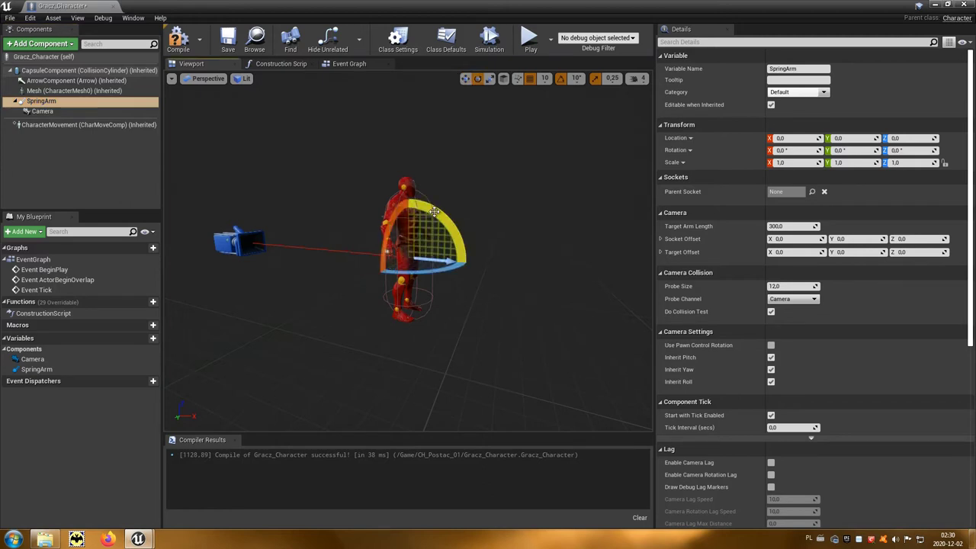
{"action": "left_click_drag", "start_coordinate": [434, 212], "coordinate": [457, 292]}
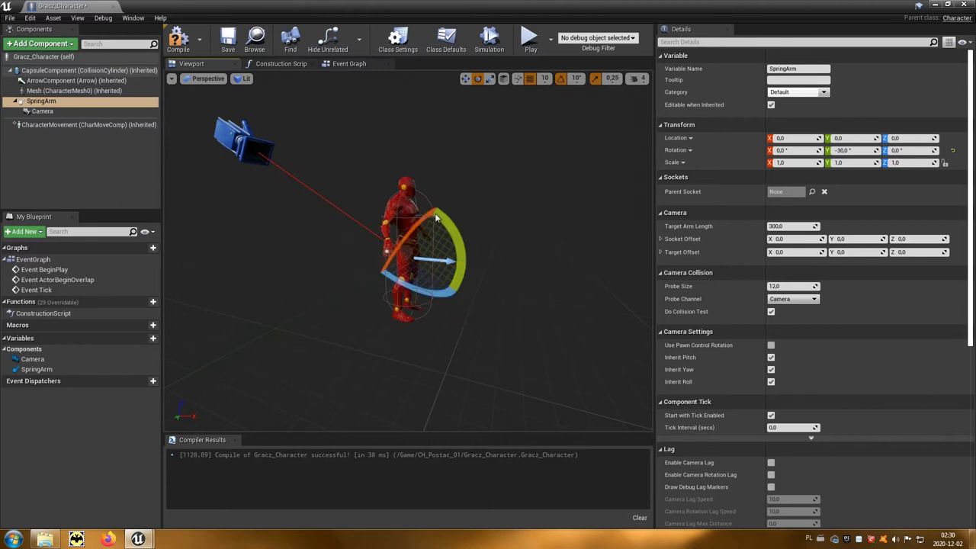
{"action": "left_click", "coordinate": [180, 47]}
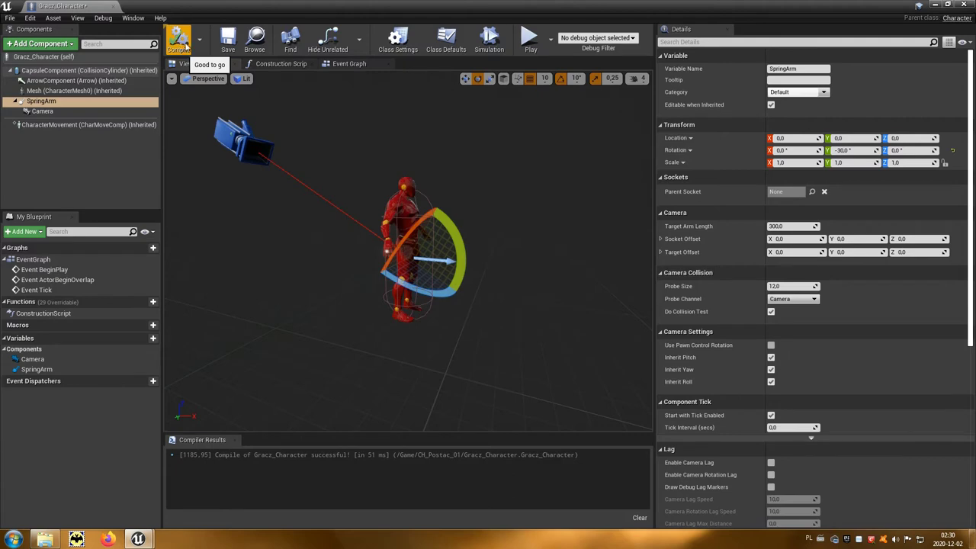
{"action": "left_click", "coordinate": [963, 7]}
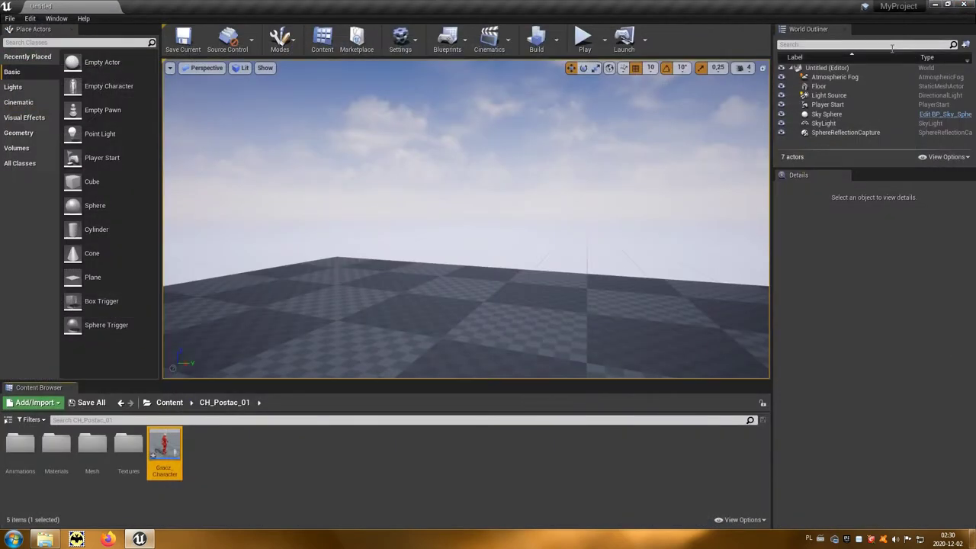
Step: Create a Game Mode Base Blueprint named Gracz_GameMode in CH_Postac_01 and open it
{"action": "right_click", "coordinate": [399, 455]}
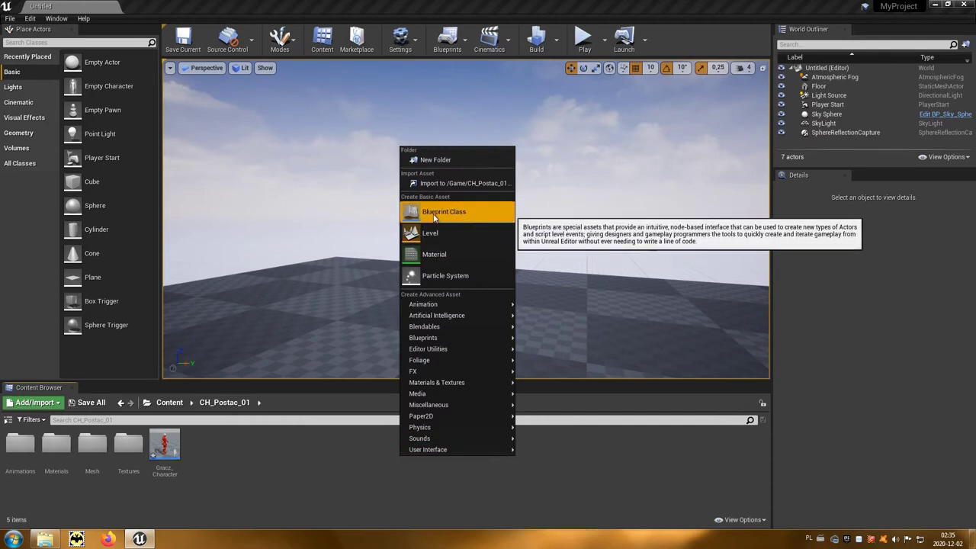
{"action": "left_click", "coordinate": [461, 215]}
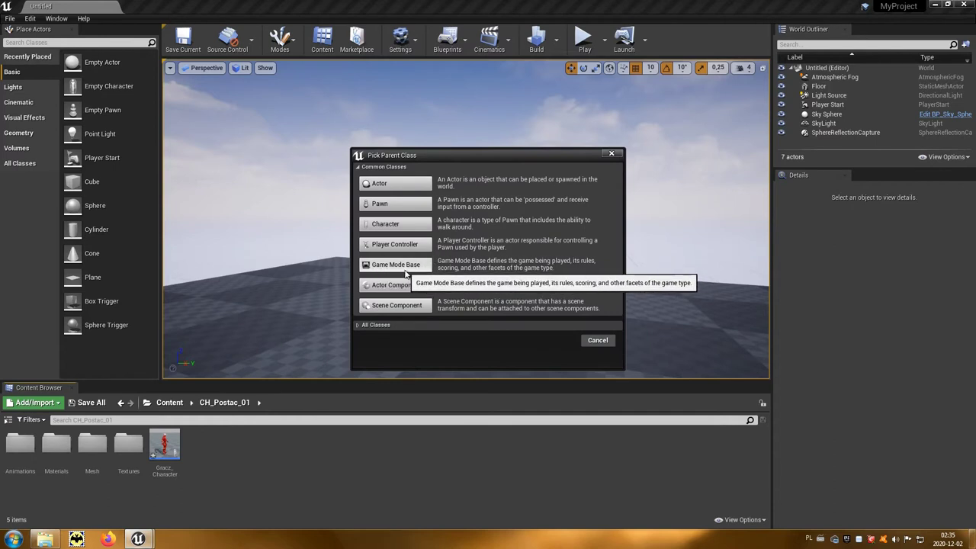
{"action": "left_click", "coordinate": [404, 272]}
{"action": "type", "text": "Gracz_"}
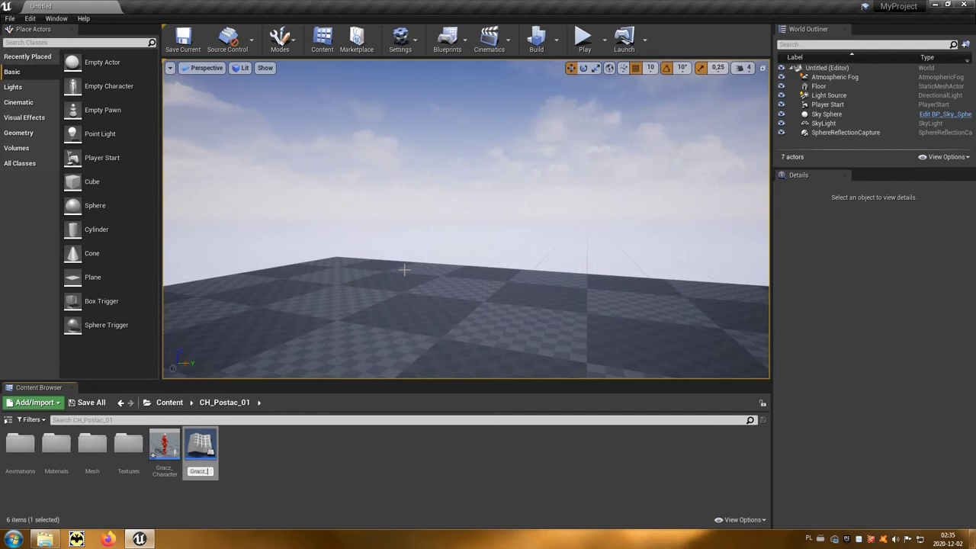
{"action": "type", "text": "GameMod"}
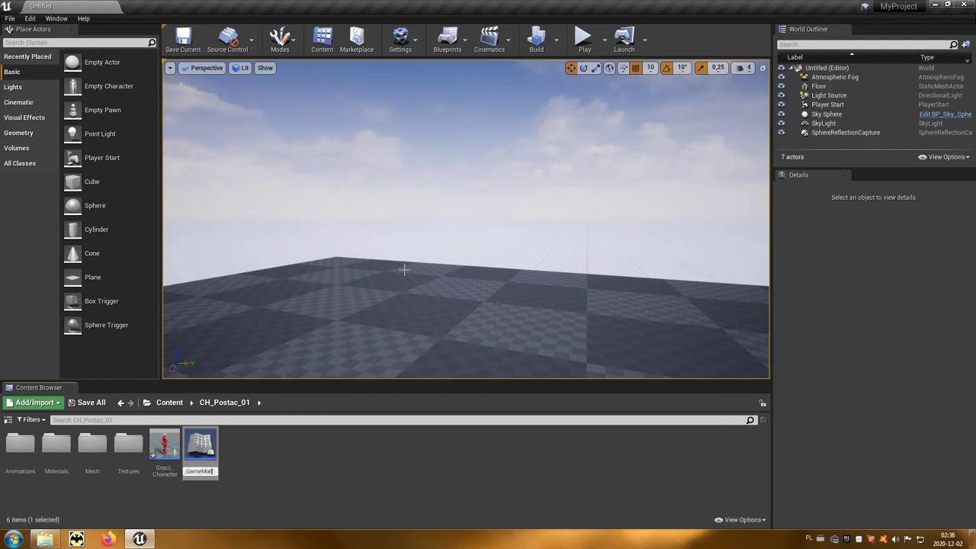
{"action": "type", "text": "e"}
{"action": "key", "text": "Return"}
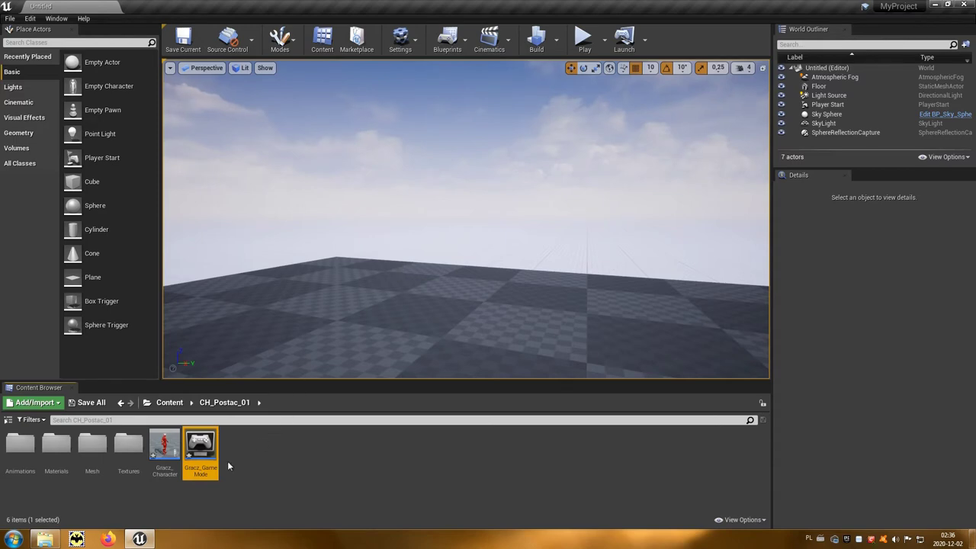
{"action": "mouse_move", "coordinate": [204, 455]}
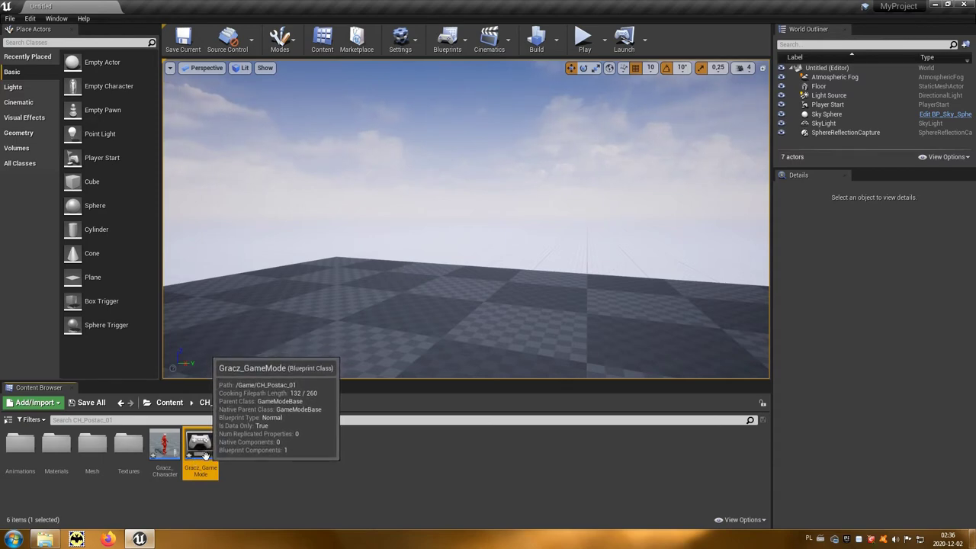
{"action": "double_click", "coordinate": [204, 455]}
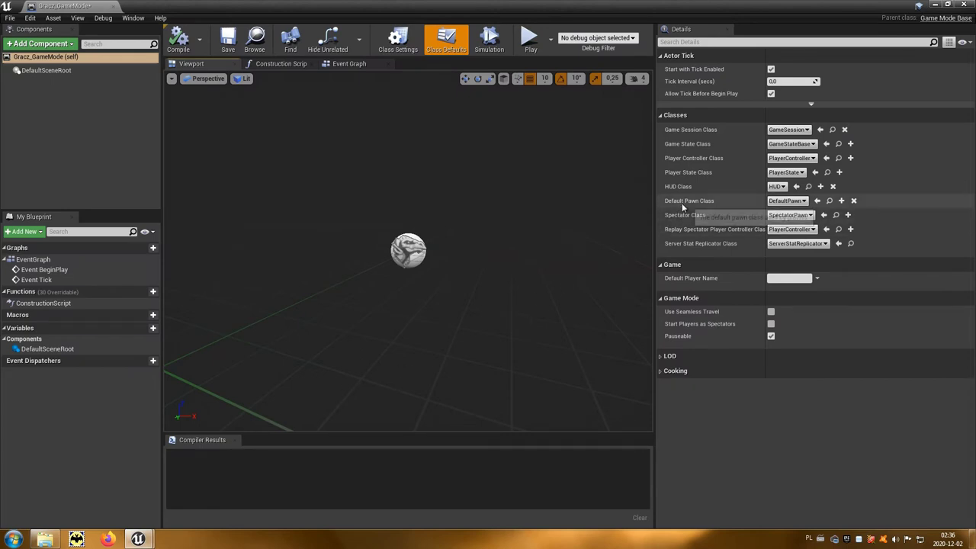
Step: Set Gracz_GameMode's Default Pawn Class to Gracz_Character, then close the blueprint
{"action": "mouse_move", "coordinate": [672, 205]}
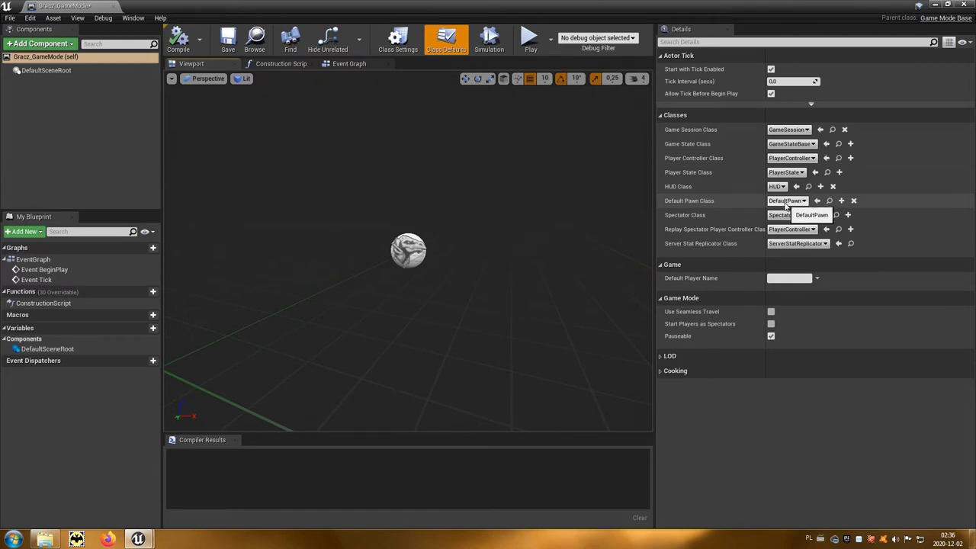
{"action": "left_click", "coordinate": [937, 5]}
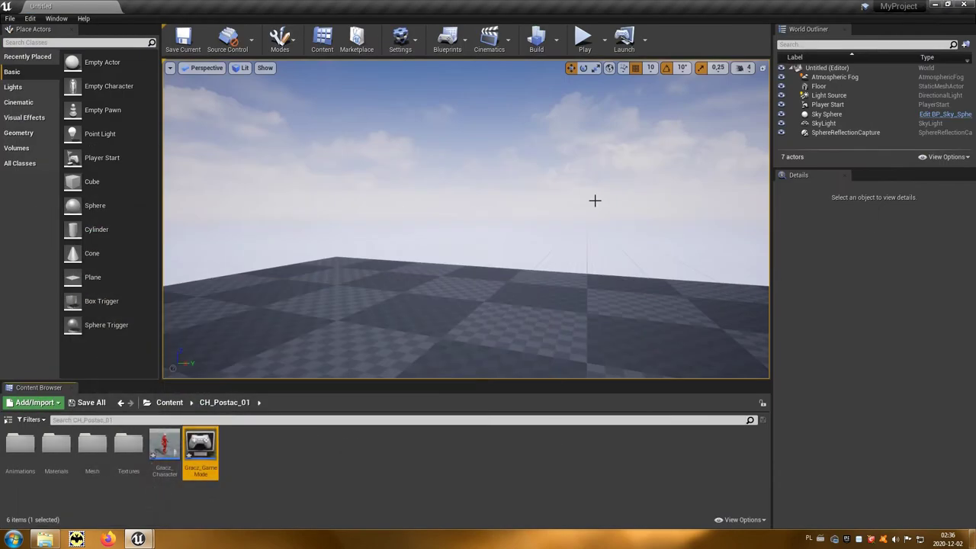
{"action": "left_click", "coordinate": [167, 467]}
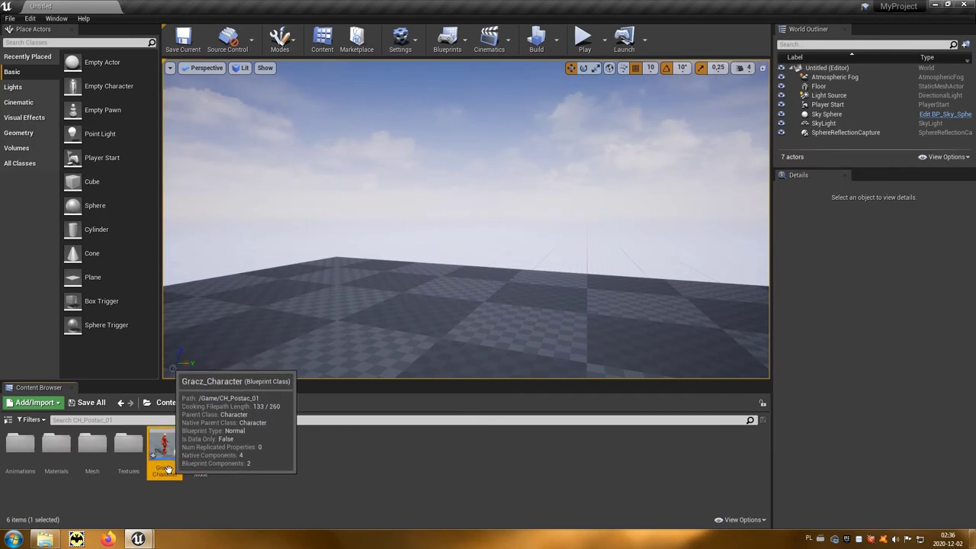
{"action": "mouse_move", "coordinate": [138, 538]}
{"action": "left_click", "coordinate": [191, 502]}
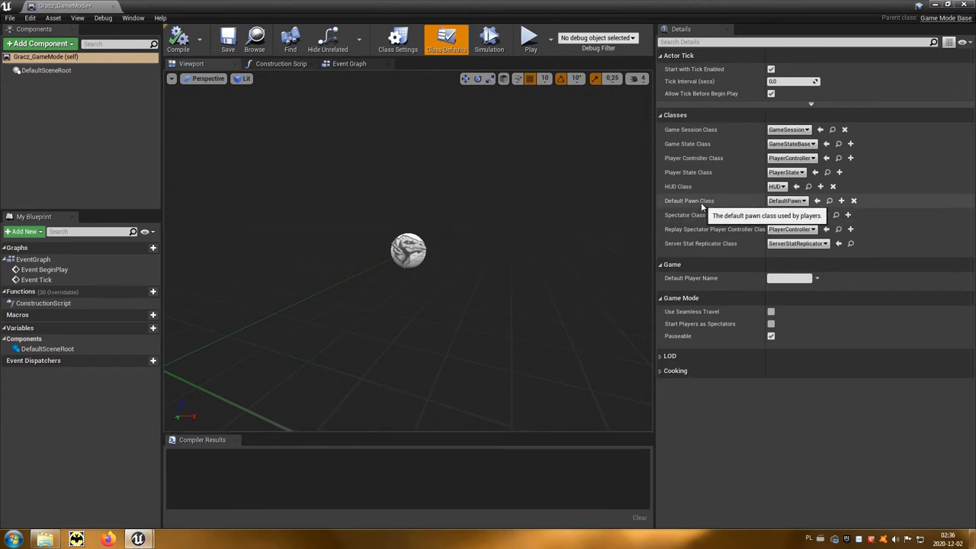
{"action": "left_click", "coordinate": [817, 202]}
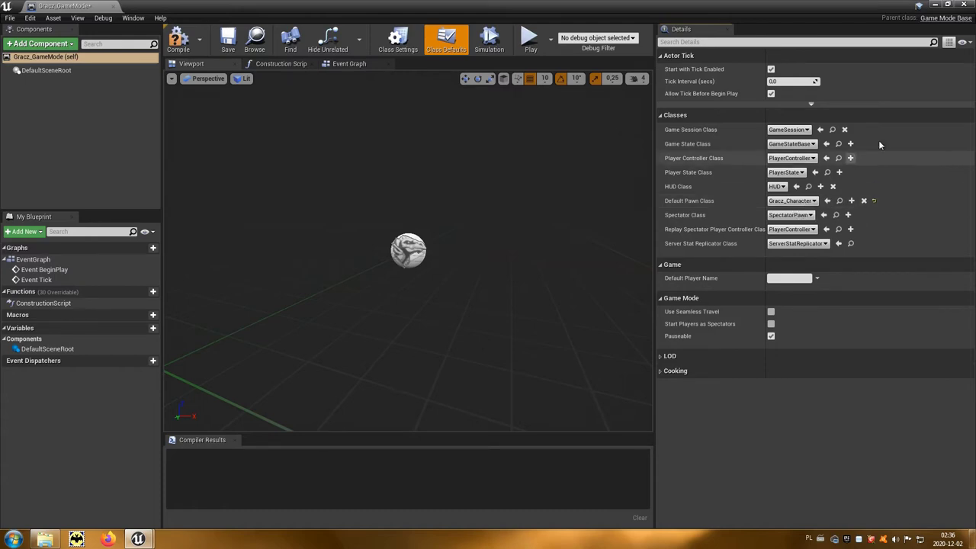
{"action": "left_click", "coordinate": [970, 6]}
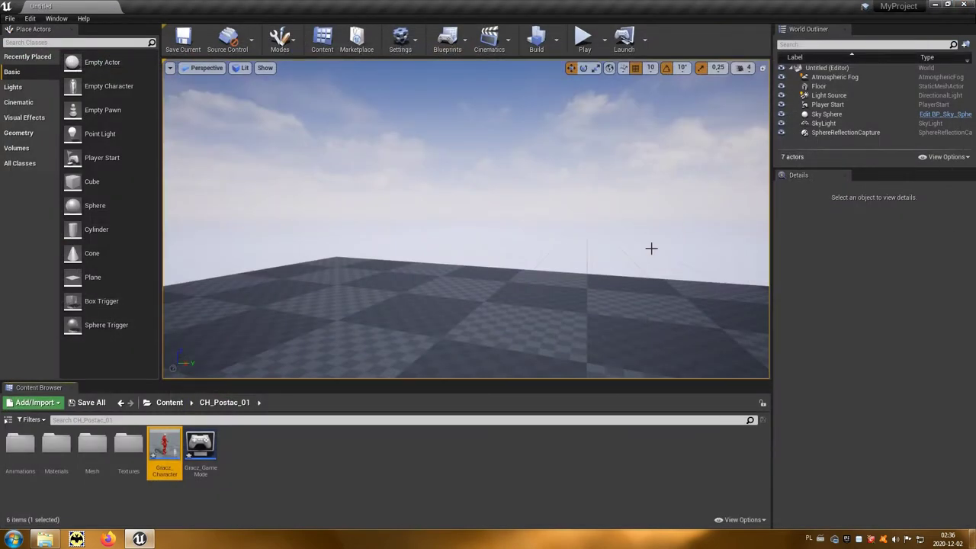
Step: Save Gracz_Character and Gracz_GameMode, then run and stop a quick Play-in-Editor test
{"action": "left_click", "coordinate": [92, 403]}
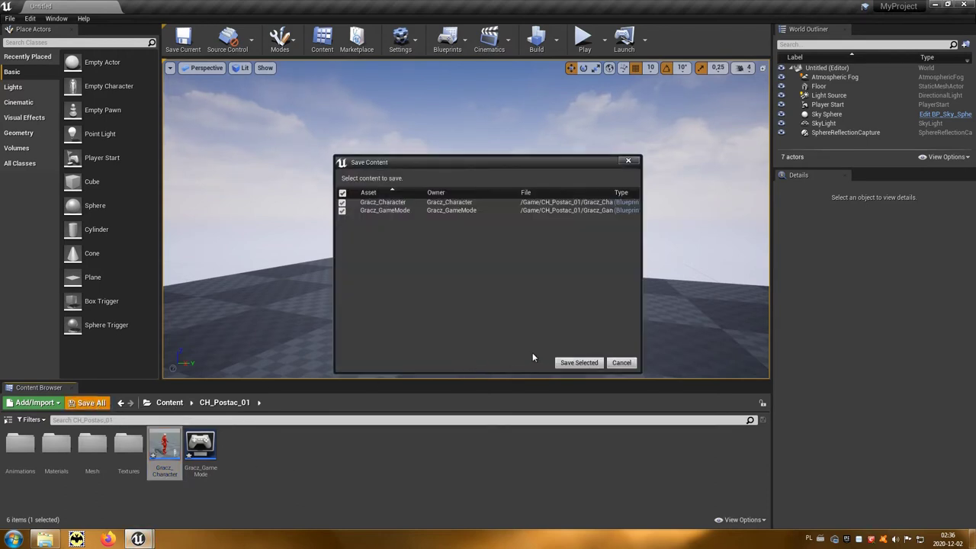
{"action": "left_click", "coordinate": [579, 362]}
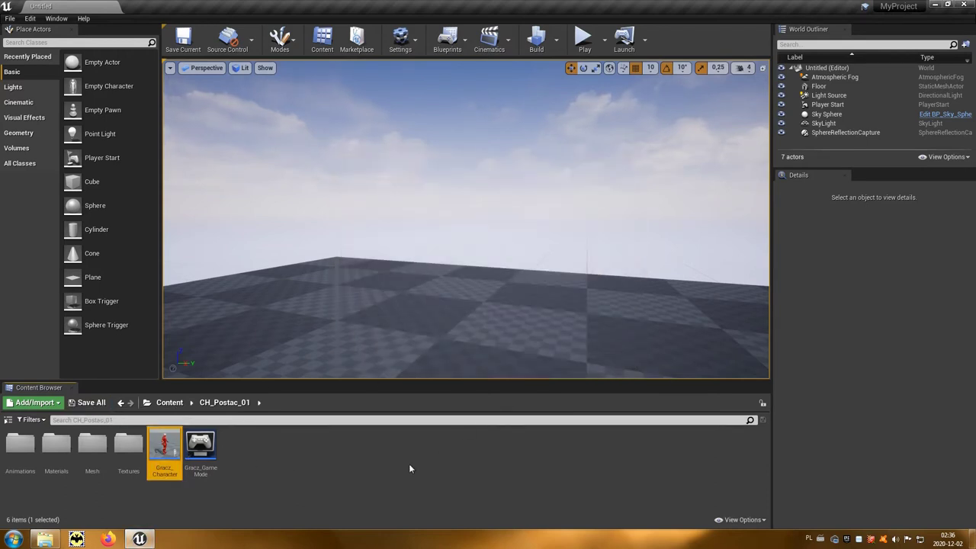
{"action": "left_click", "coordinate": [584, 44]}
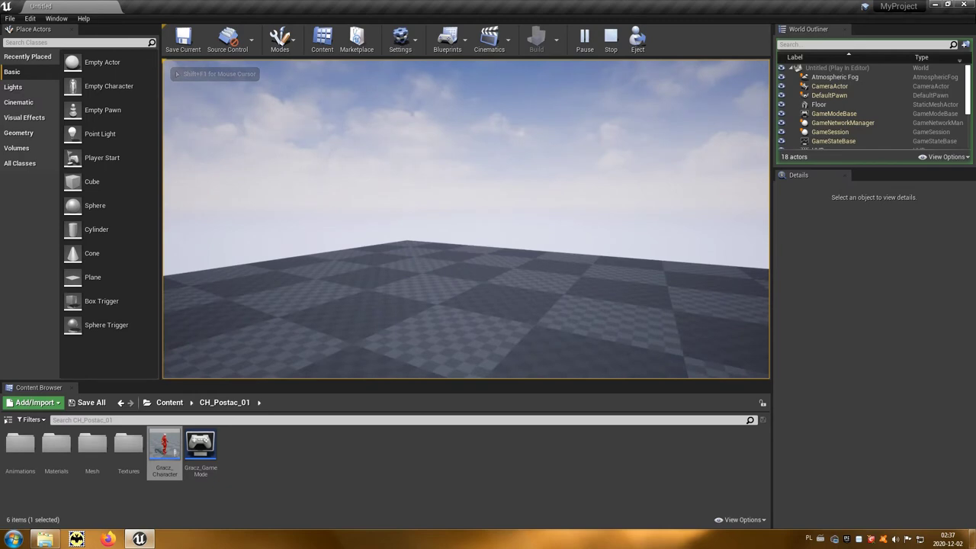
{"action": "key", "text": "Escape"}
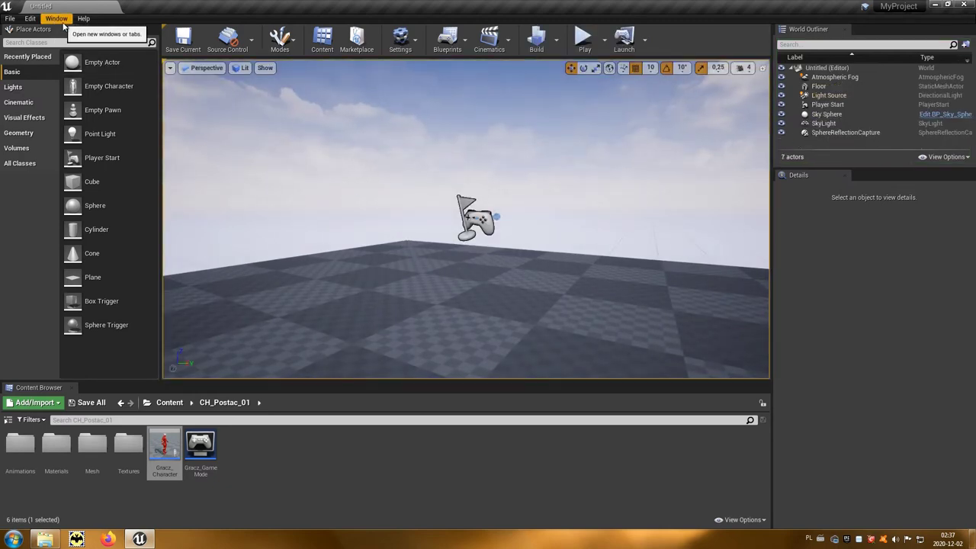
{"action": "left_click", "coordinate": [66, 28]}
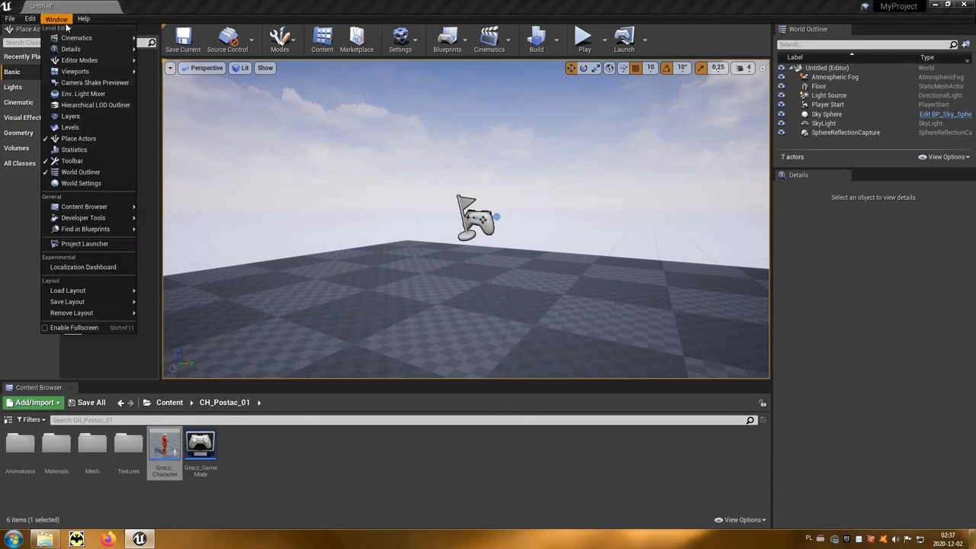
Step: Set the World Settings GameMode Override to Gracz_GameMode and test-play the level
{"action": "left_click", "coordinate": [68, 183]}
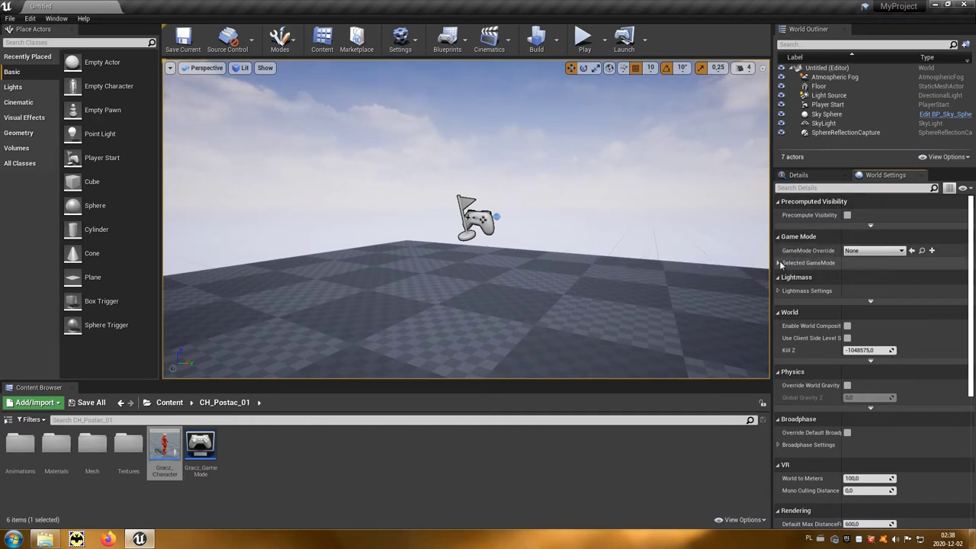
{"action": "left_click", "coordinate": [779, 263]}
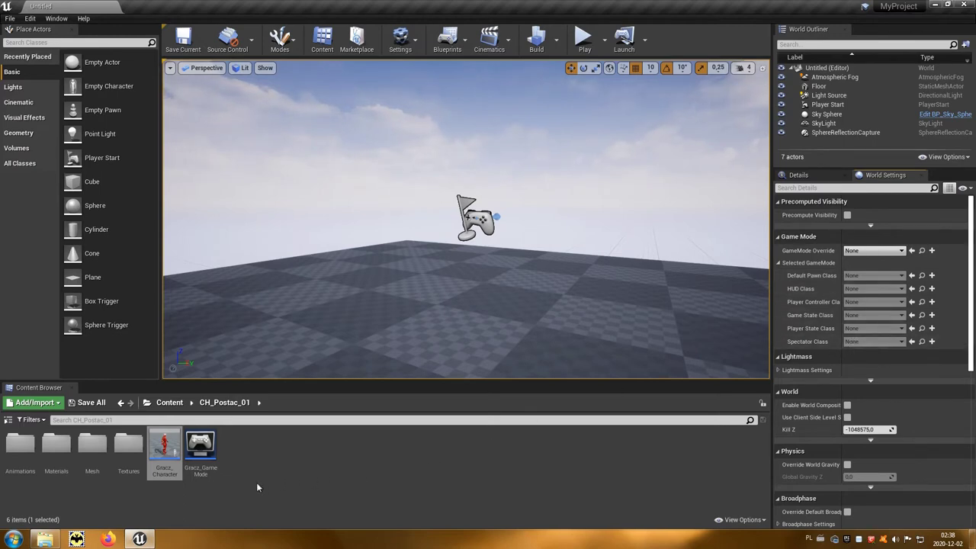
{"action": "left_click", "coordinate": [214, 471]}
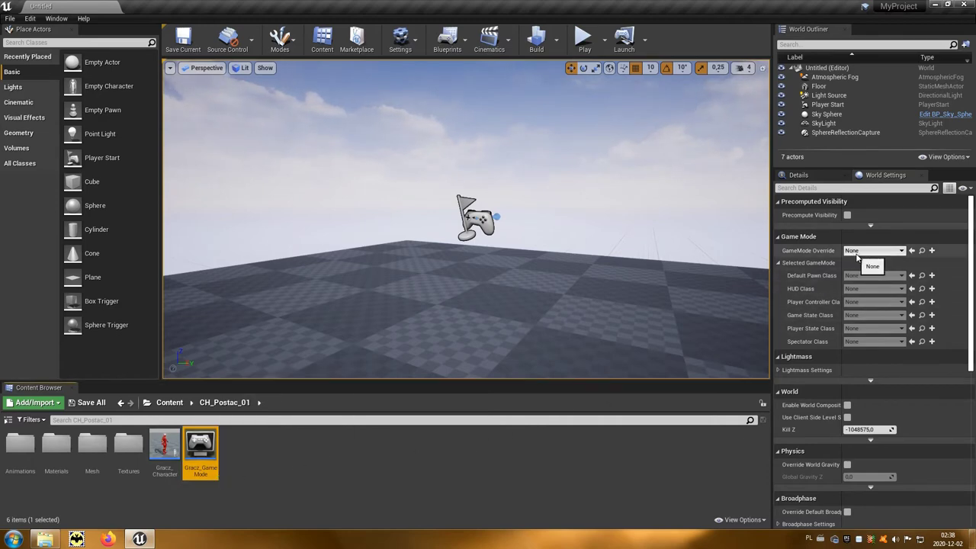
{"action": "left_click", "coordinate": [911, 251]}
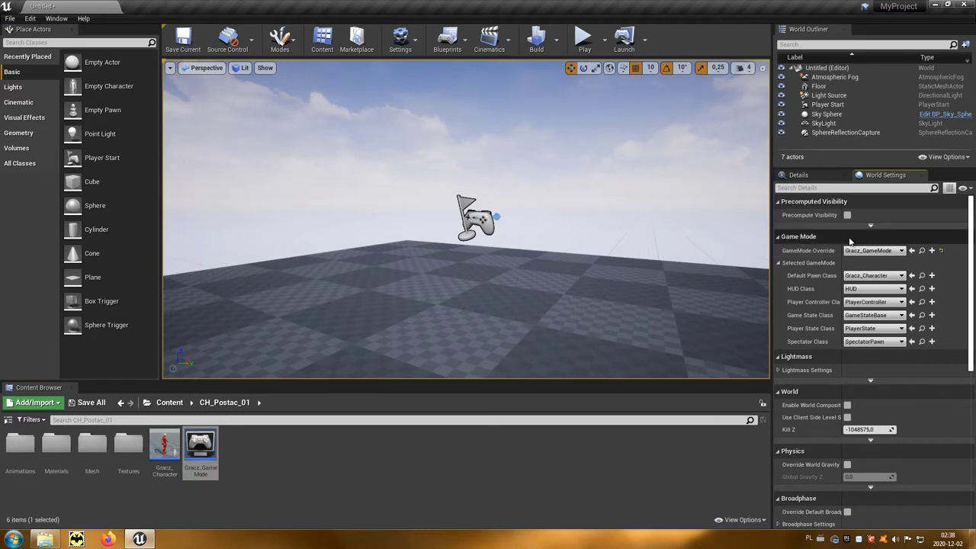
{"action": "left_click", "coordinate": [584, 46]}
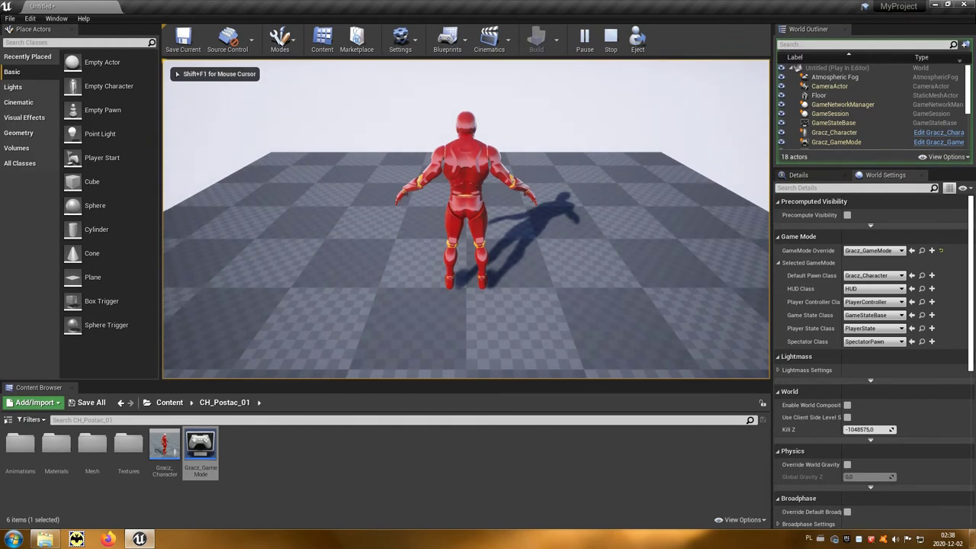
{"action": "key", "text": "Escape"}
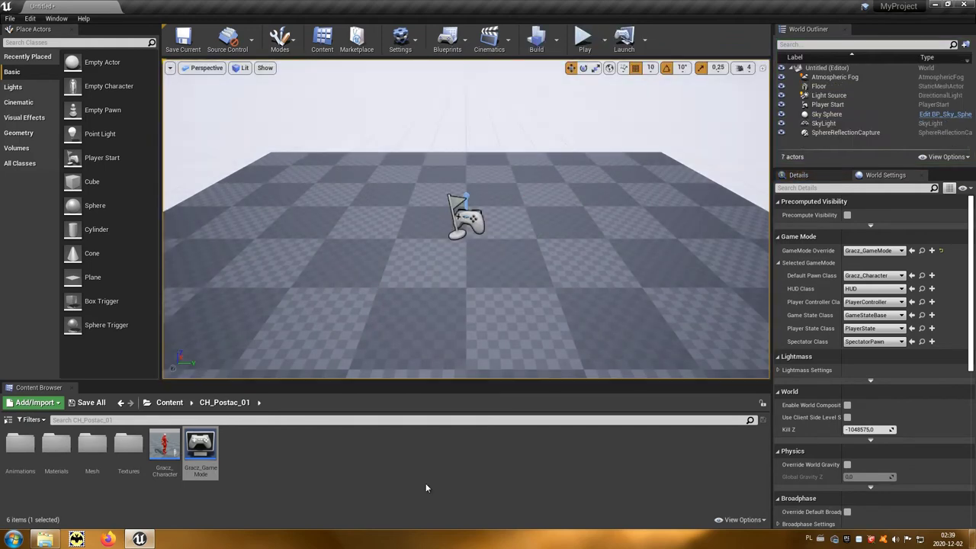
Step: Open Project Settings from the Edit menu and go to the Engine Input page
{"action": "left_click", "coordinate": [31, 20]}
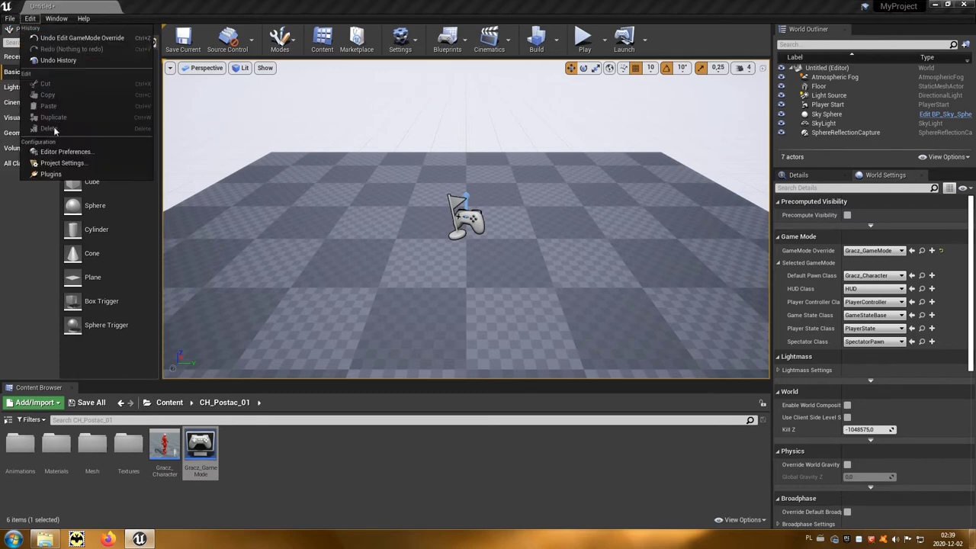
{"action": "left_click", "coordinate": [72, 166]}
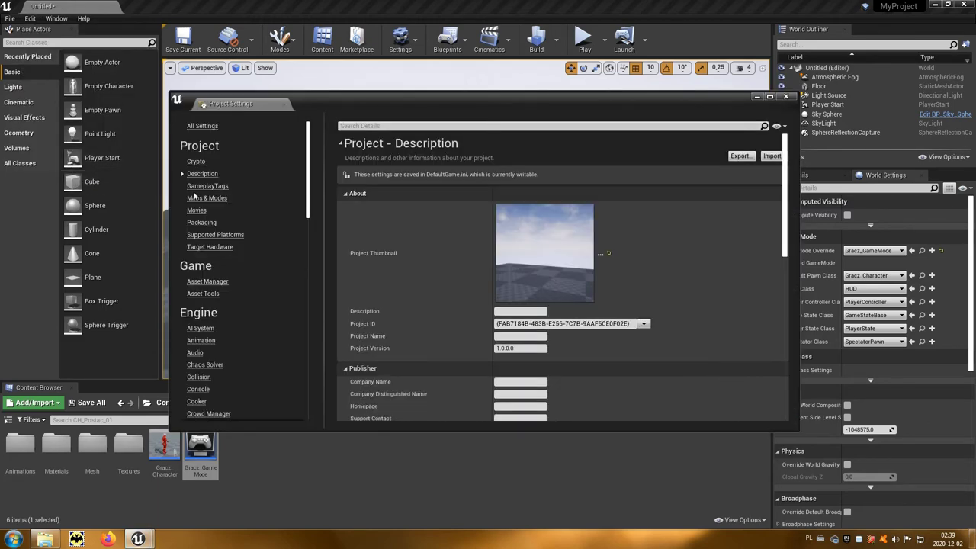
{"action": "scroll", "coordinate": [298, 220], "scroll_direction": "down", "scroll_amount": 5}
{"action": "scroll", "coordinate": [295, 236], "scroll_direction": "down", "scroll_amount": 2}
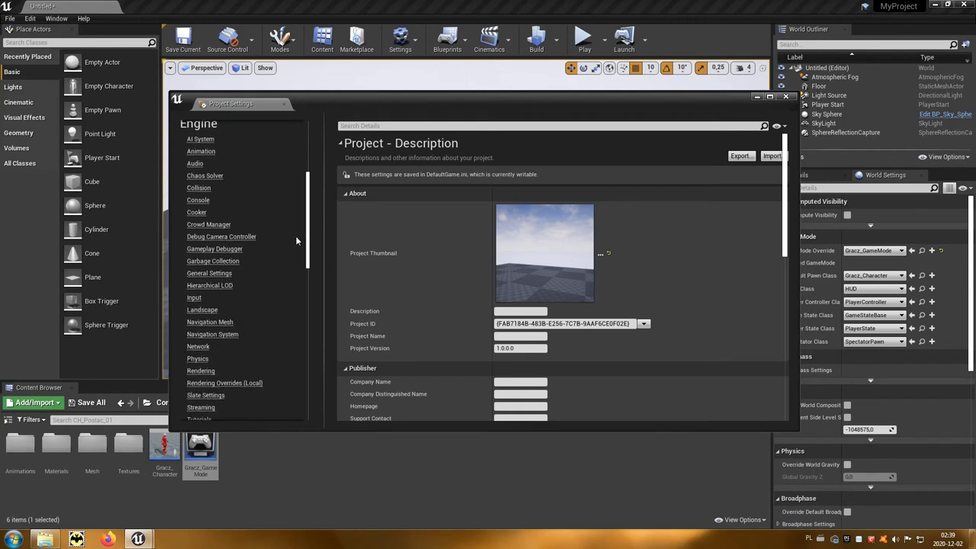
{"action": "left_click", "coordinate": [197, 298]}
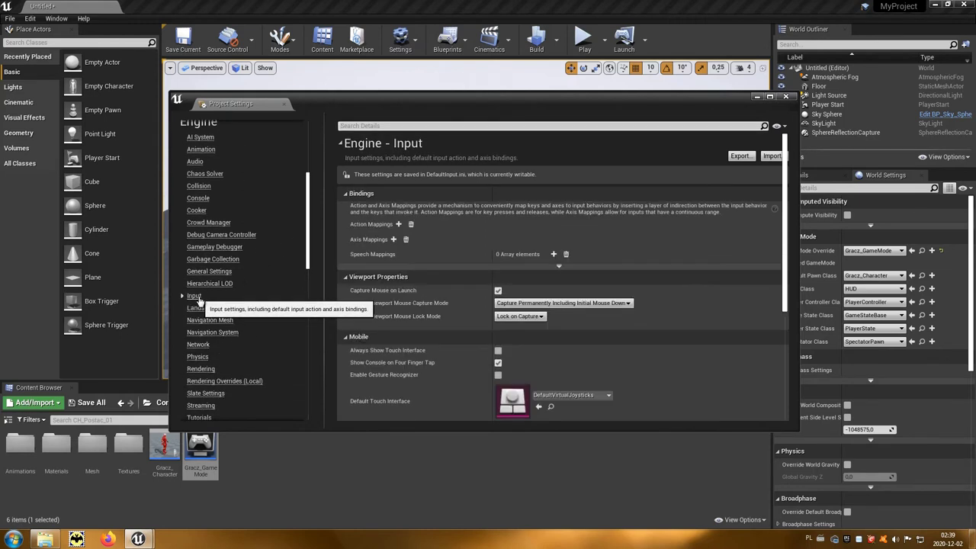
Step: Add an axis mapping named Ruch_Przod bound to the W key
{"action": "left_click", "coordinate": [392, 240]}
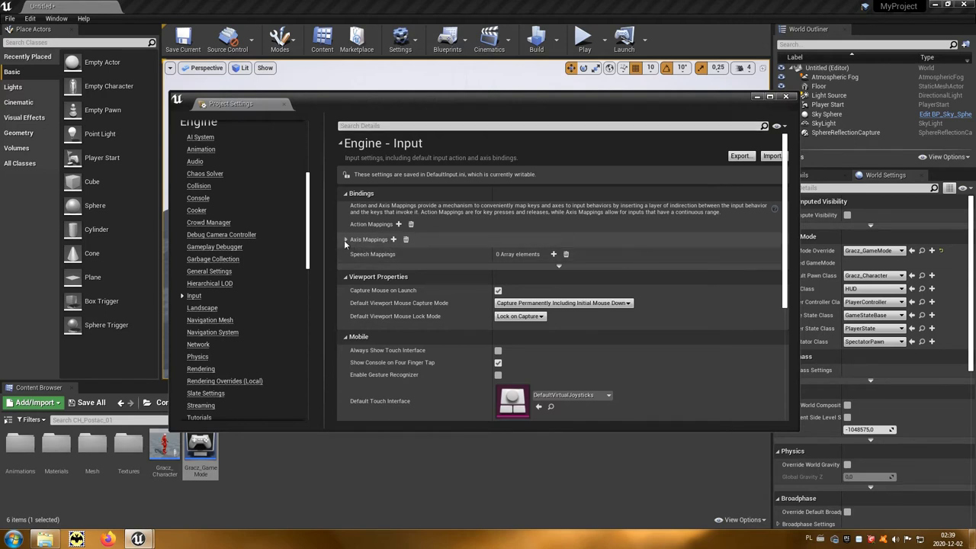
{"action": "left_click", "coordinate": [345, 239]}
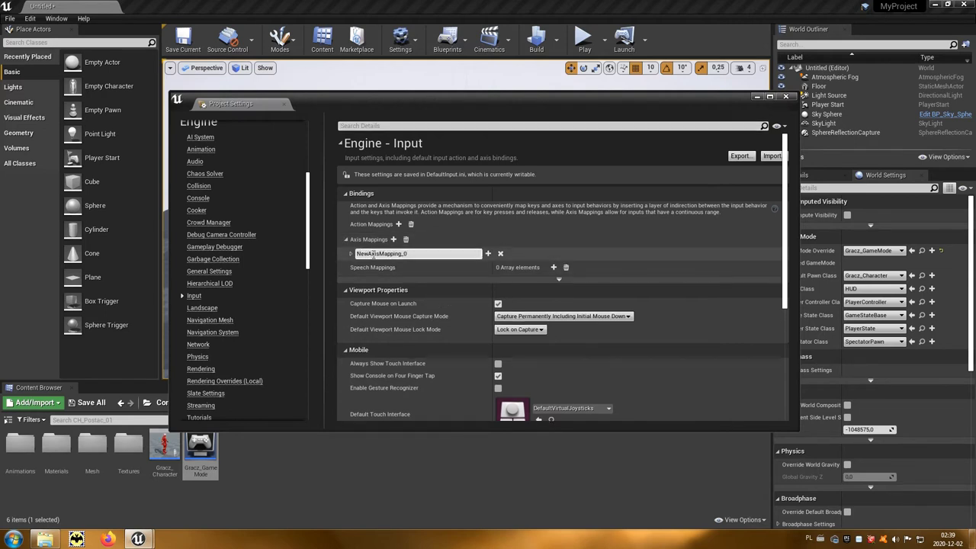
{"action": "left_click_drag", "start_coordinate": [407, 253], "coordinate": [351, 253]}
{"action": "type", "text": "Ruch_Przod"}
{"action": "key", "text": "Return"}
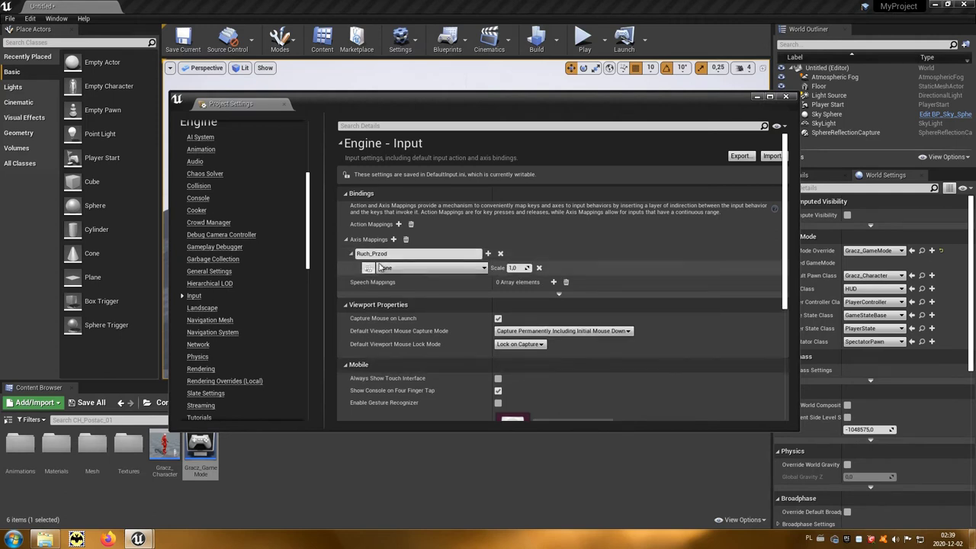
{"action": "left_click", "coordinate": [415, 268]}
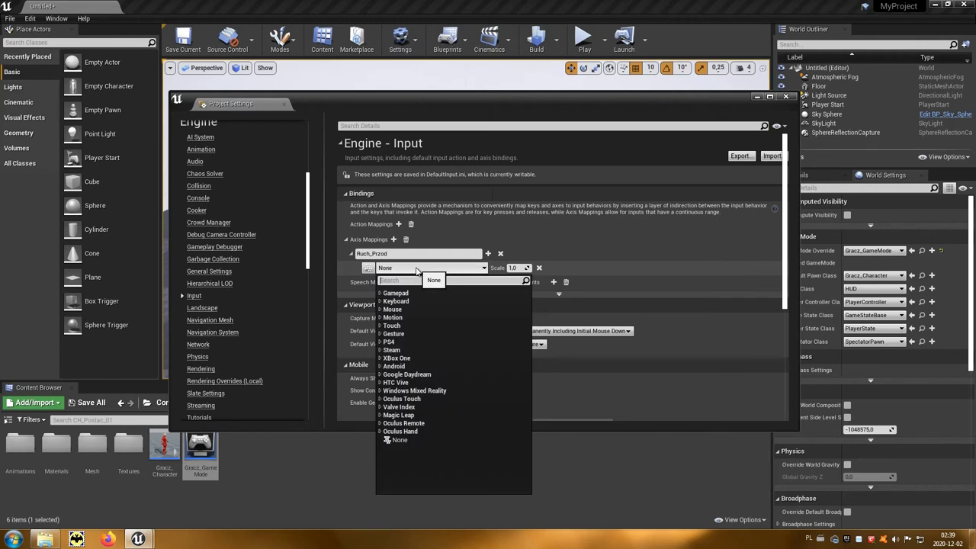
{"action": "type", "text": "w"}
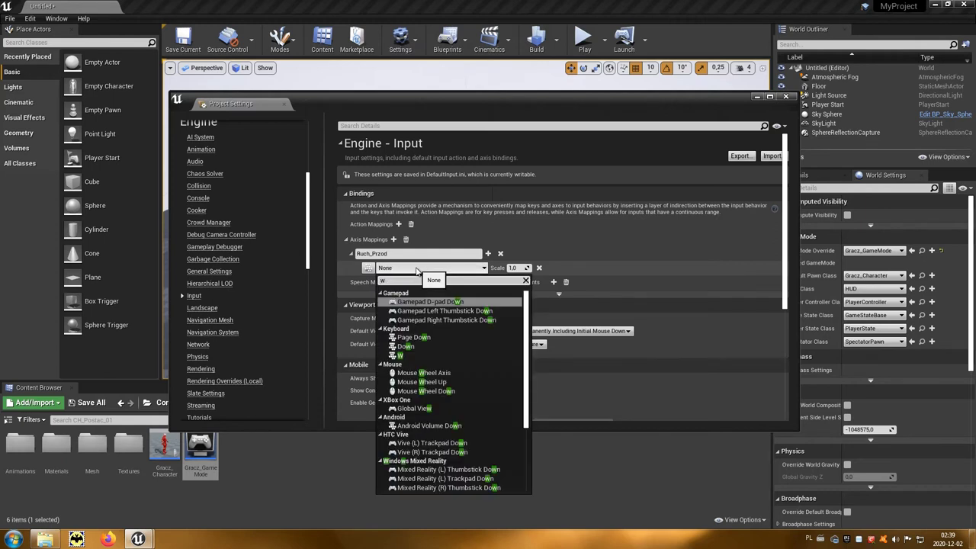
{"action": "left_click", "coordinate": [400, 356]}
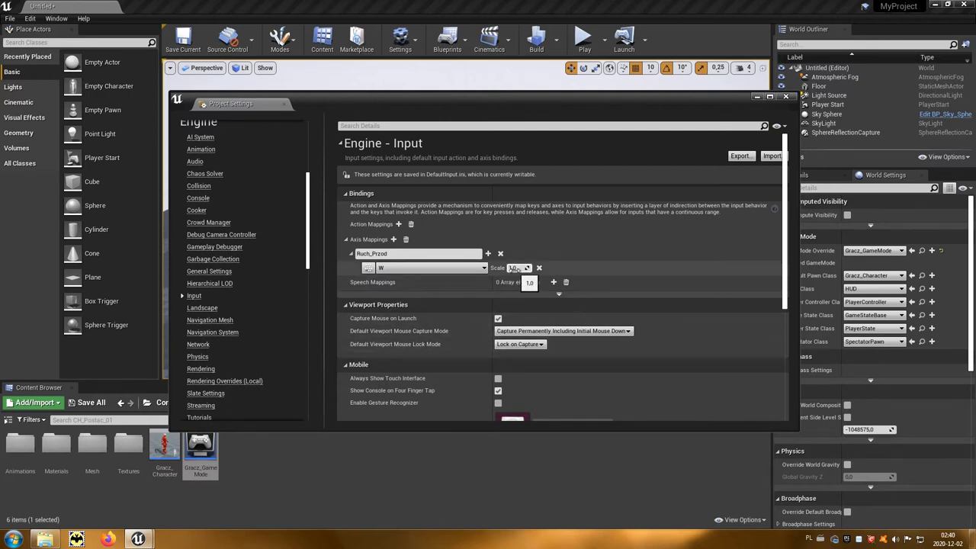
Step: Bind S to Ruch_Przod at scale -1.0 and add another empty axis mapping
{"action": "left_click", "coordinate": [488, 254]}
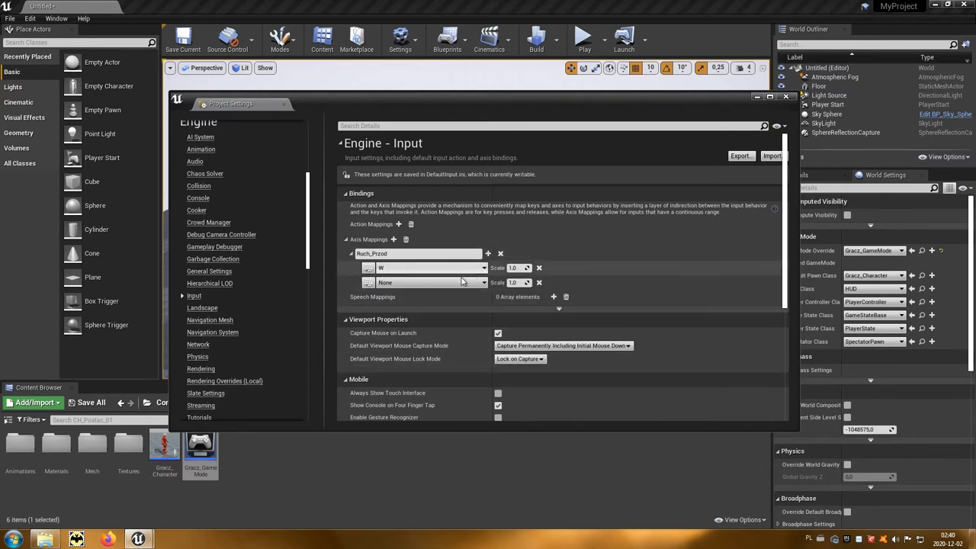
{"action": "left_click", "coordinate": [447, 283]}
{"action": "type", "text": "s"}
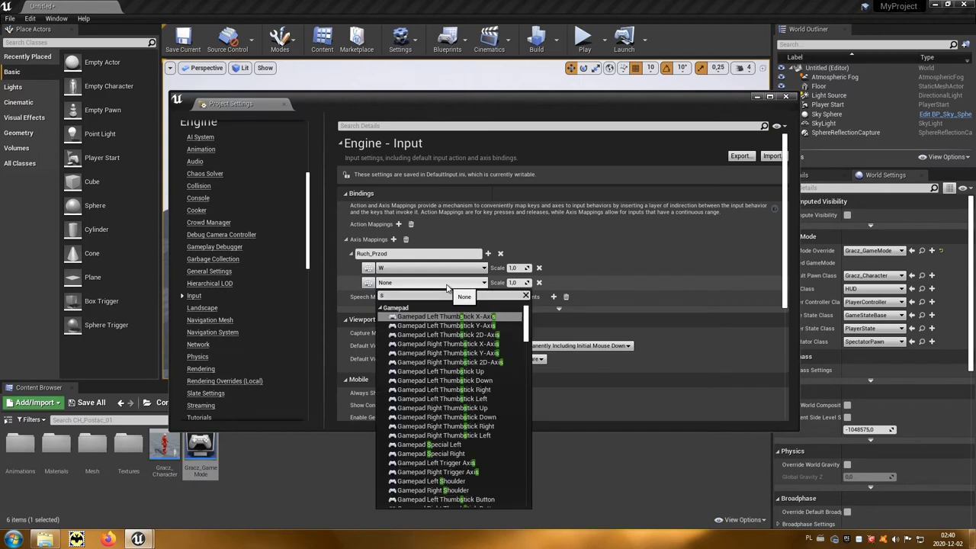
{"action": "scroll", "coordinate": [443, 374], "scroll_direction": "down", "scroll_amount": 2}
{"action": "scroll", "coordinate": [442, 381], "scroll_direction": "down", "scroll_amount": 2}
{"action": "scroll", "coordinate": [442, 379], "scroll_direction": "down", "scroll_amount": 3}
{"action": "scroll", "coordinate": [443, 377], "scroll_direction": "down", "scroll_amount": 2}
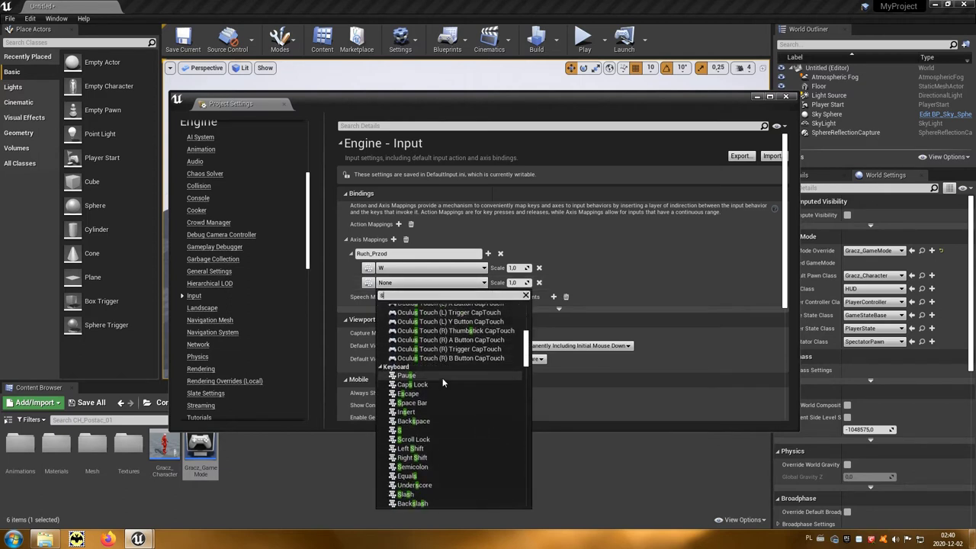
{"action": "left_click", "coordinate": [405, 431]}
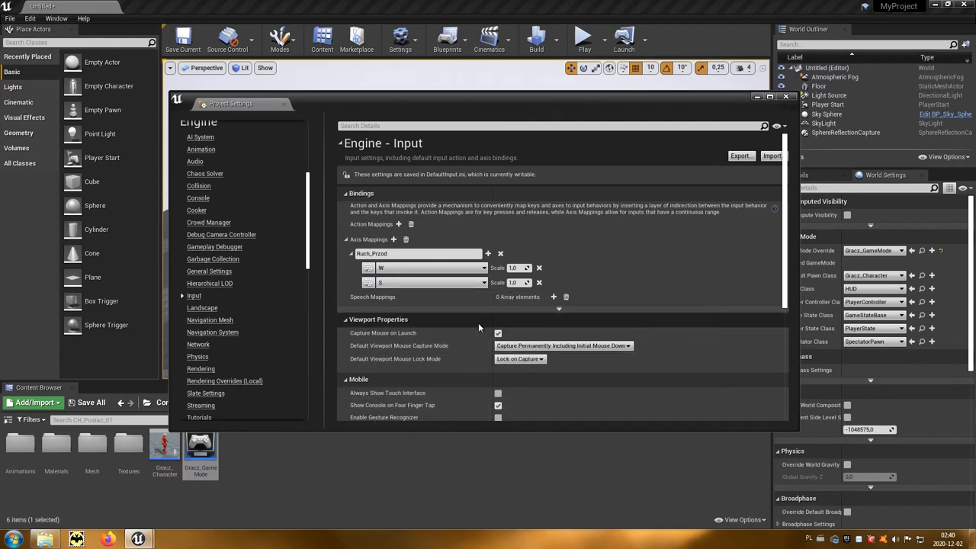
{"action": "left_click", "coordinate": [518, 283]}
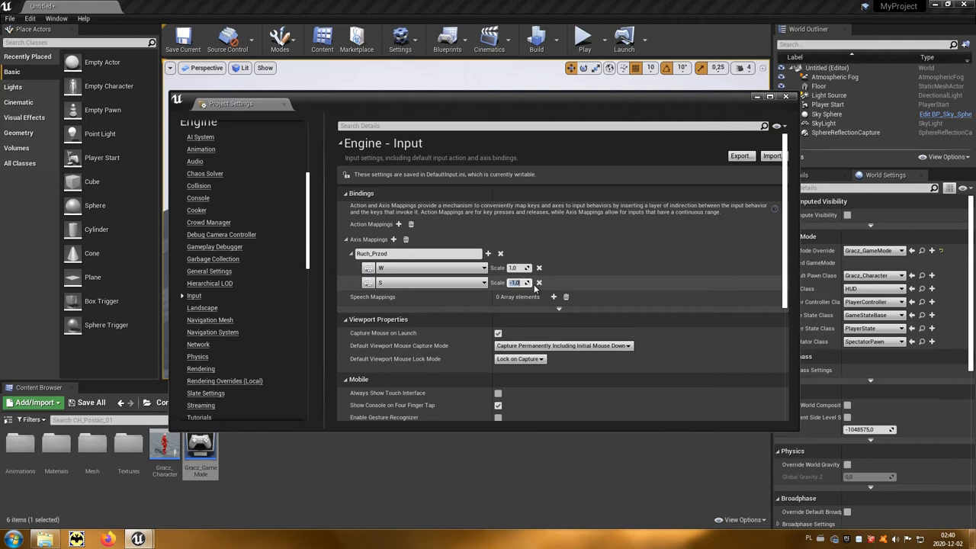
{"action": "type", "text": "-1"}
{"action": "left_click", "coordinate": [395, 242]}
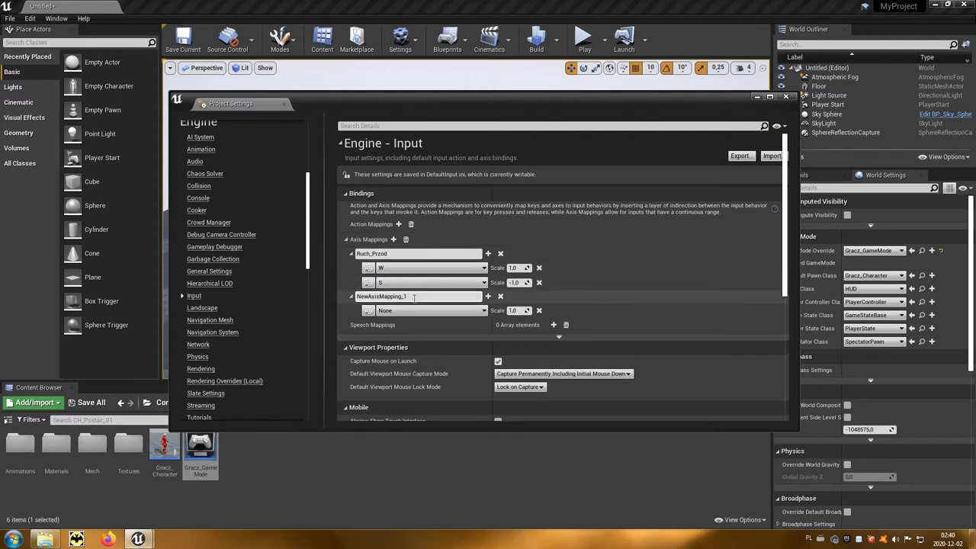
Step: Rename the new axis mapping to Ruch_Prawo and bind it to the D key
{"action": "left_click_drag", "start_coordinate": [414, 297], "coordinate": [368, 298]}
{"action": "type", "text": "Ruch_Prawo"}
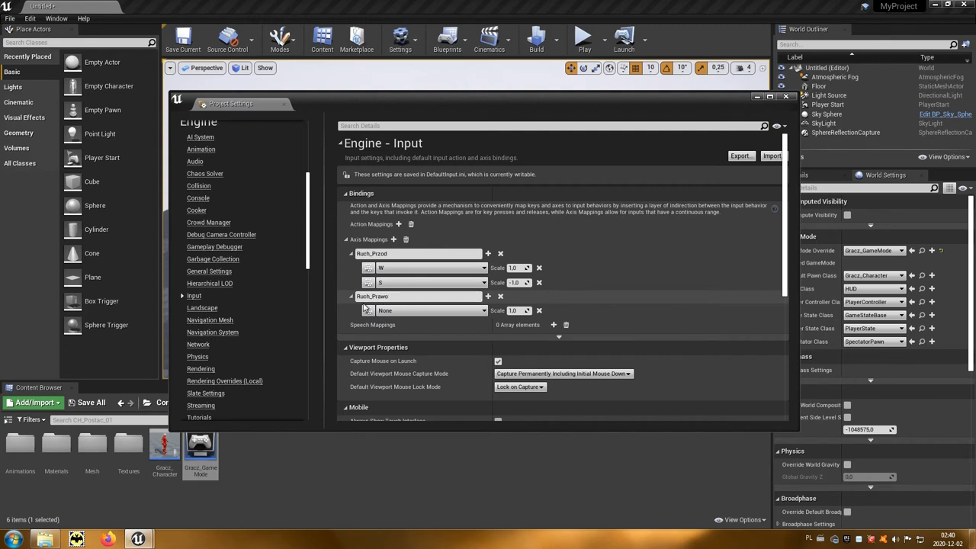
{"action": "left_click", "coordinate": [412, 311]}
{"action": "type", "text": "d"}
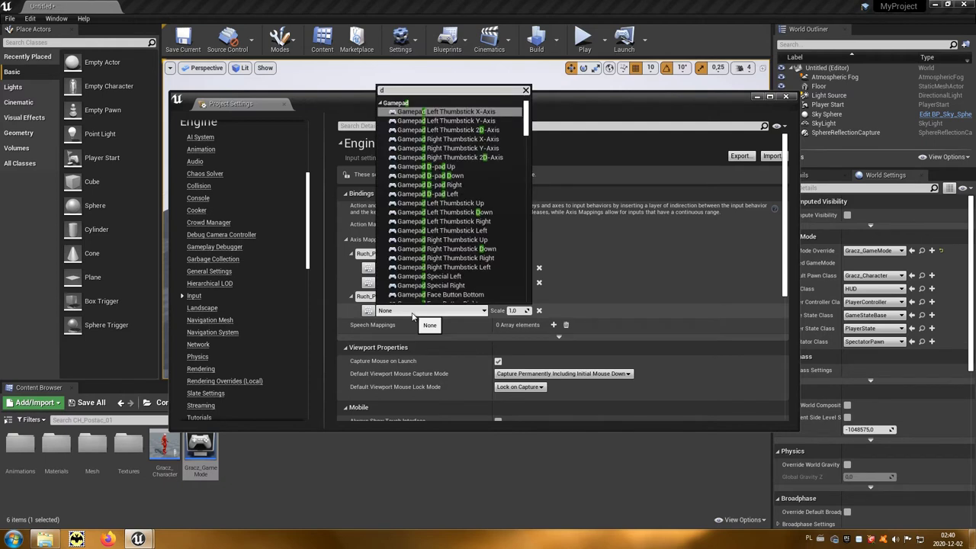
{"action": "scroll", "coordinate": [438, 244], "scroll_direction": "down", "scroll_amount": 5}
{"action": "scroll", "coordinate": [438, 244], "scroll_direction": "down", "scroll_amount": 3}
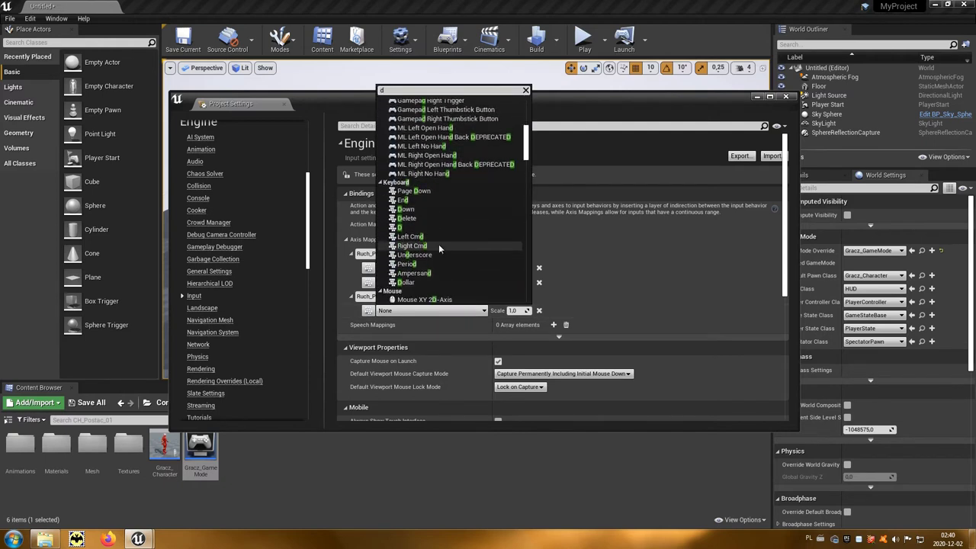
{"action": "left_click", "coordinate": [406, 230]}
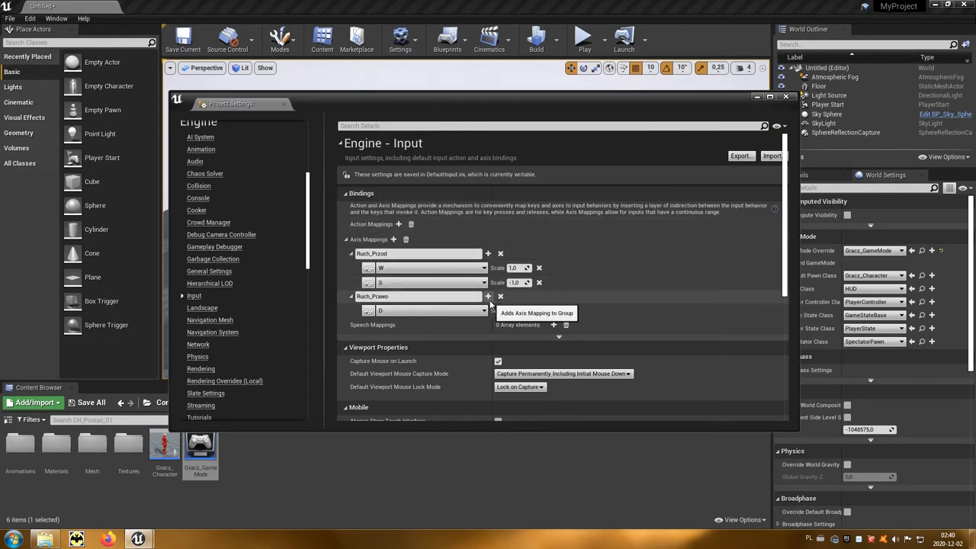
Step: Add a second Ruch_Prawo binding for the A key
{"action": "left_click", "coordinate": [488, 296]}
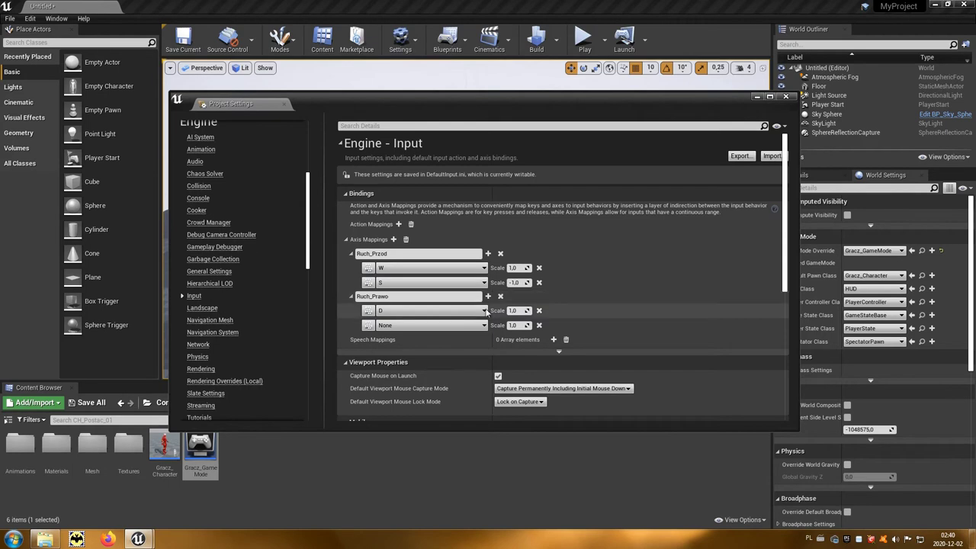
{"action": "left_click", "coordinate": [483, 325]}
{"action": "type", "text": "a"}
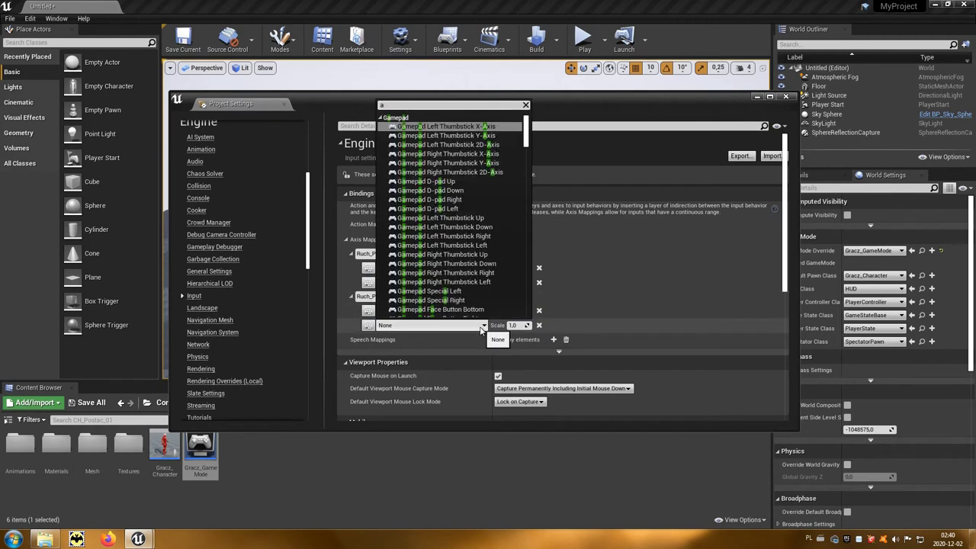
{"action": "scroll", "coordinate": [477, 295], "scroll_direction": "down", "scroll_amount": 5}
{"action": "scroll", "coordinate": [473, 294], "scroll_direction": "down", "scroll_amount": 5}
{"action": "scroll", "coordinate": [465, 291], "scroll_direction": "down", "scroll_amount": 4}
{"action": "scroll", "coordinate": [461, 287], "scroll_direction": "down", "scroll_amount": 4}
{"action": "scroll", "coordinate": [458, 284], "scroll_direction": "down", "scroll_amount": 1}
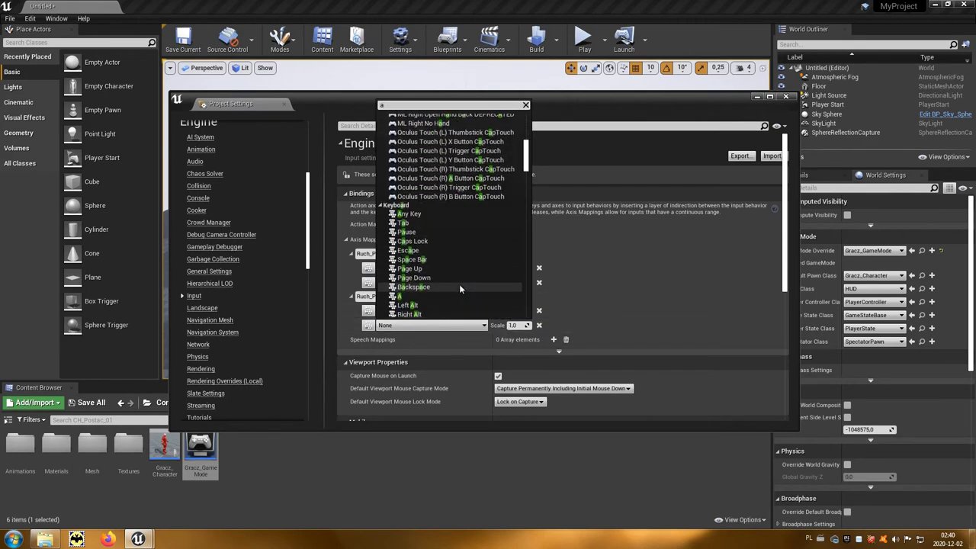
{"action": "left_click", "coordinate": [415, 297]}
{"action": "type", "text": "-1"}
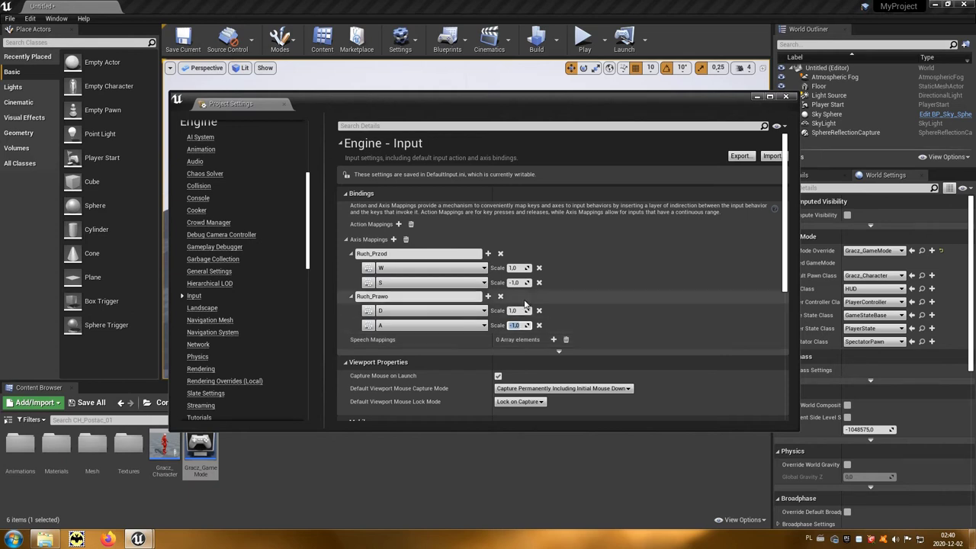
Step: Bind Gamepad Left Thumbstick Y-Axis to Ruch_Przod
{"action": "left_click", "coordinate": [488, 254]}
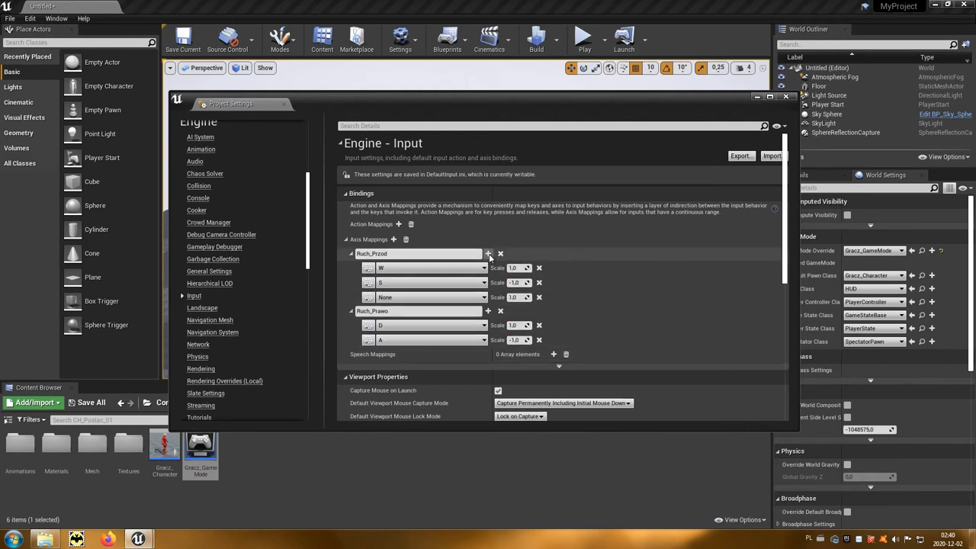
{"action": "left_click", "coordinate": [483, 297]}
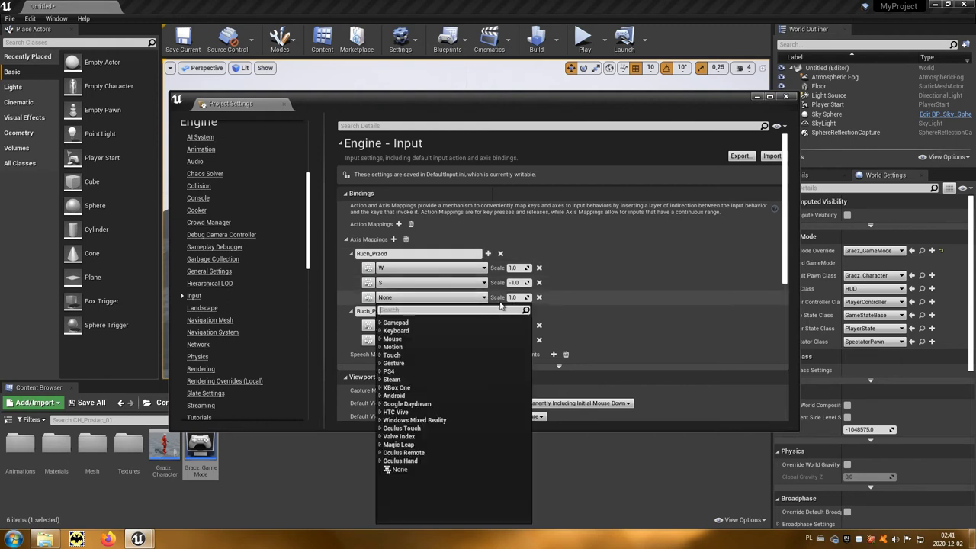
{"action": "type", "text": "game"}
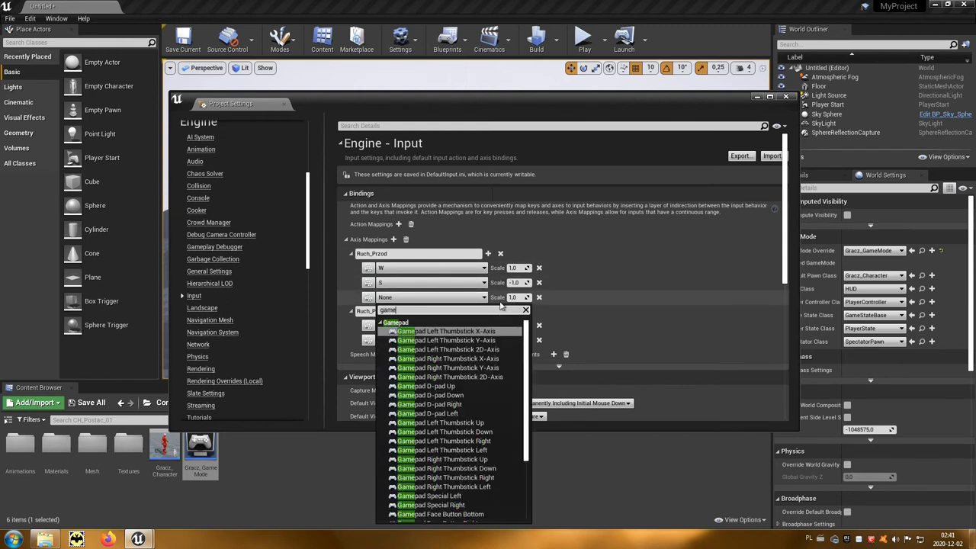
{"action": "type", "text": "pa"}
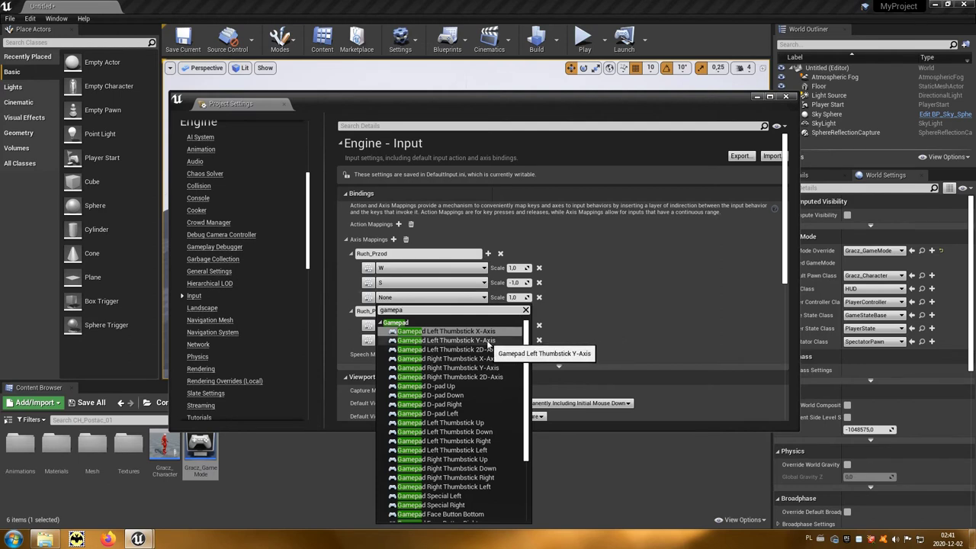
{"action": "left_click", "coordinate": [488, 344]}
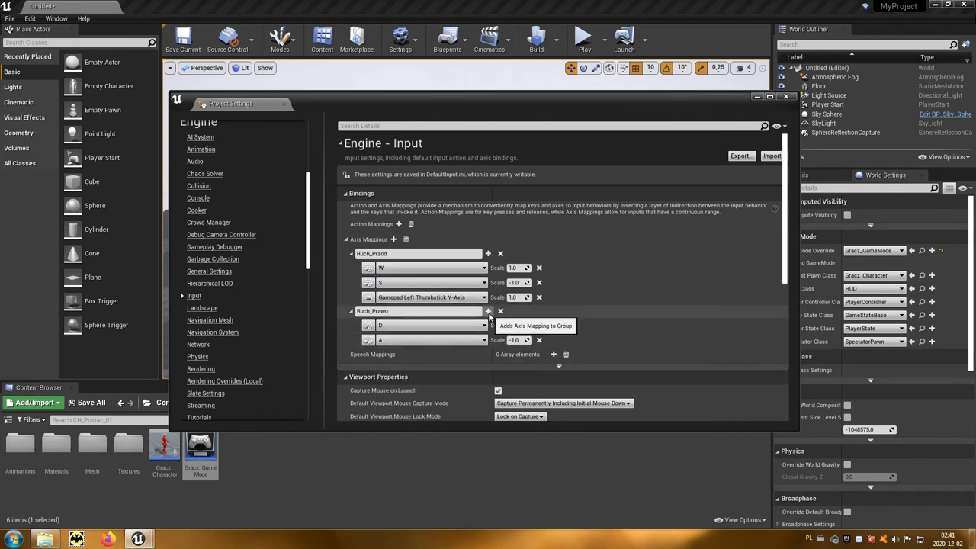
Step: Bind Gamepad Left Thumbstick X-Axis to Ruch_Prawo and close Project Settings
{"action": "left_click", "coordinate": [488, 311]}
{"action": "left_click", "coordinate": [483, 355]}
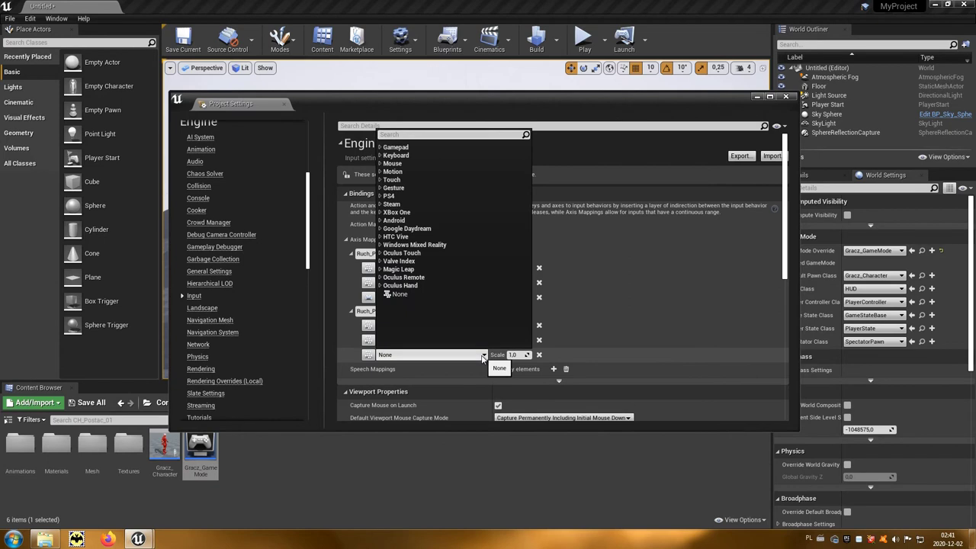
{"action": "type", "text": "gamep"}
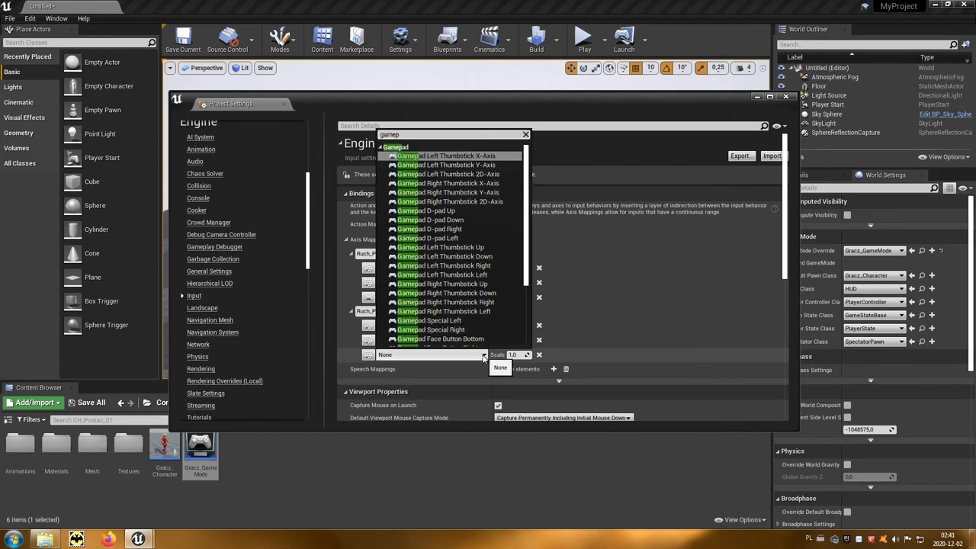
{"action": "left_click", "coordinate": [481, 157]}
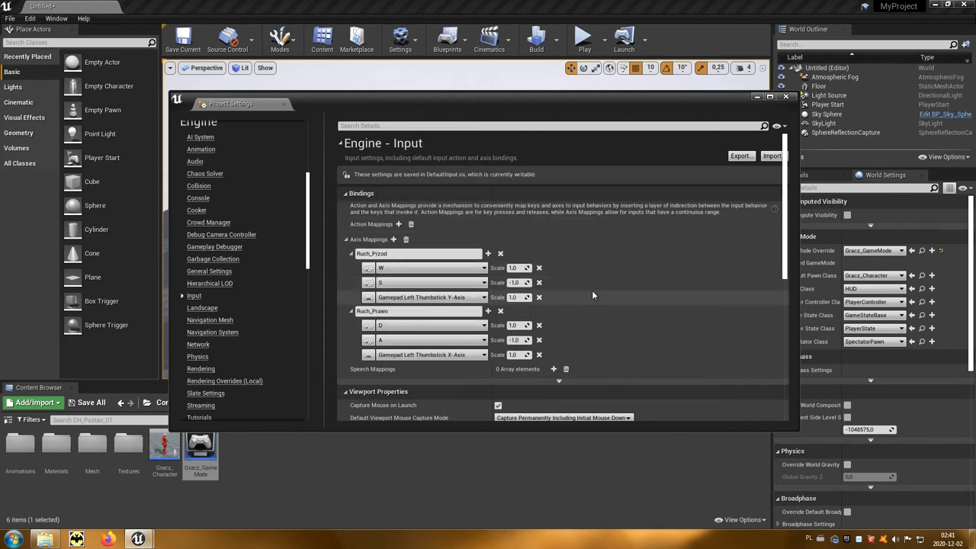
{"action": "left_click", "coordinate": [785, 96]}
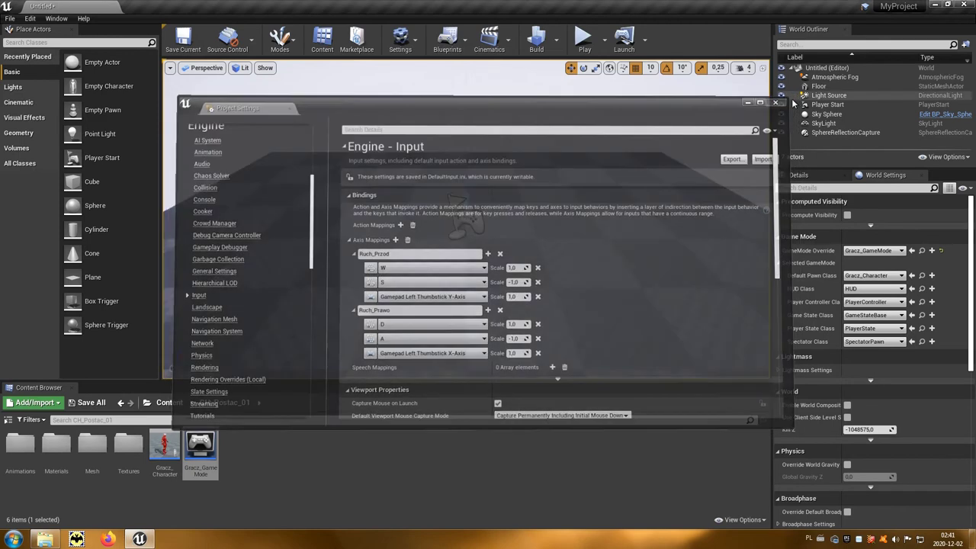
Step: Open the Gracz_Character blueprint and add an InputAxis Ruch_Przod event node
{"action": "left_click", "coordinate": [175, 453]}
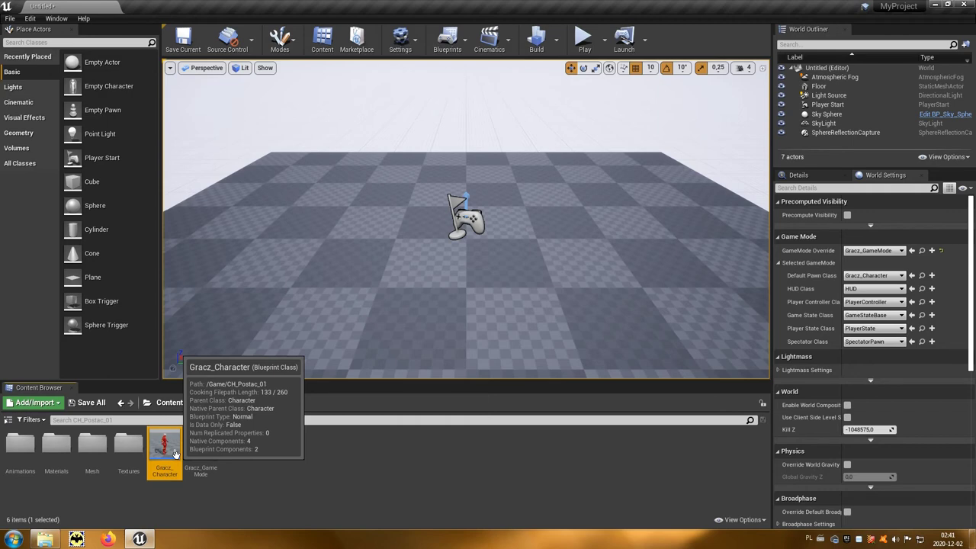
{"action": "double_click", "coordinate": [174, 454]}
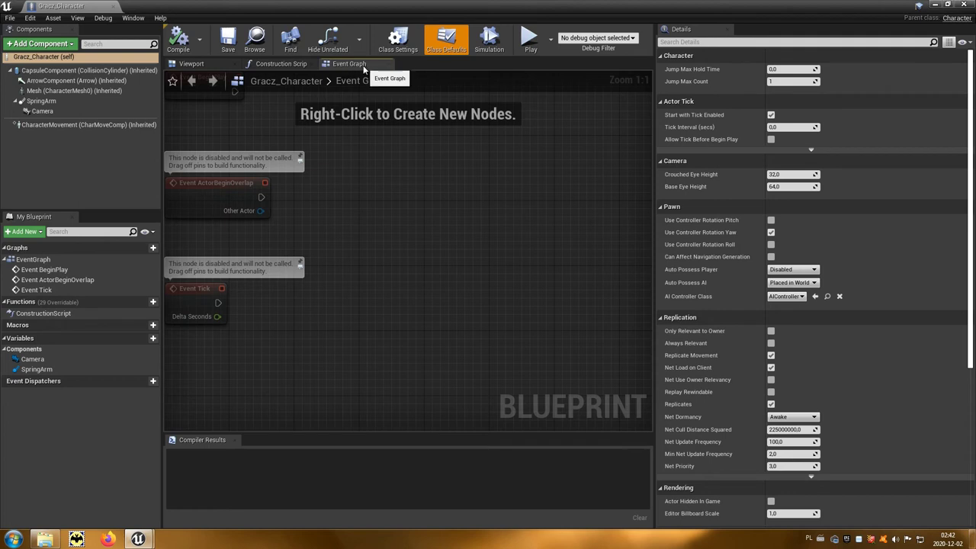
{"action": "right_click_drag", "start_coordinate": [439, 257], "coordinate": [307, 372]}
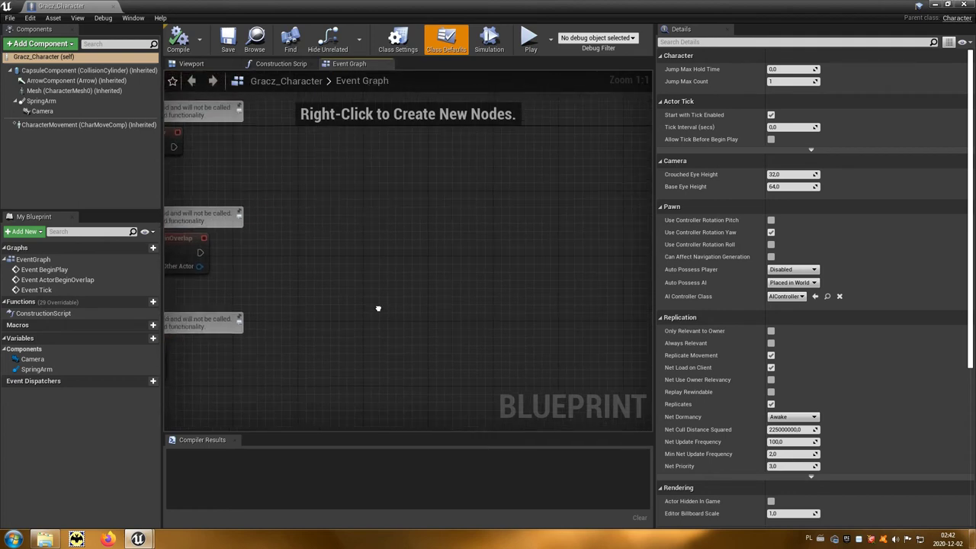
{"action": "right_click", "coordinate": [355, 212]}
{"action": "type", "text": "ruch"}
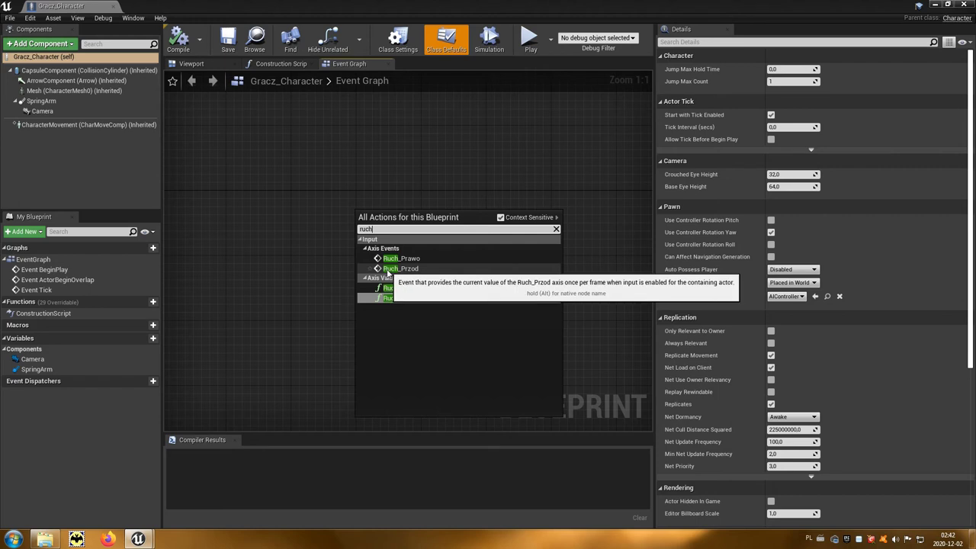
{"action": "left_click", "coordinate": [399, 269]}
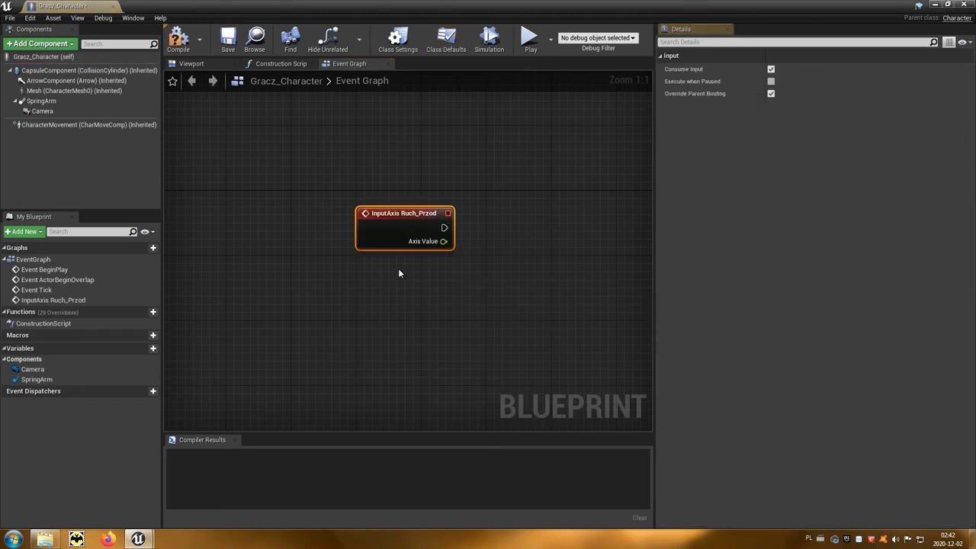
Step: Add an InputAxis Ruch_Prawo event node below it and arrange the graph
{"action": "right_click", "coordinate": [365, 350]}
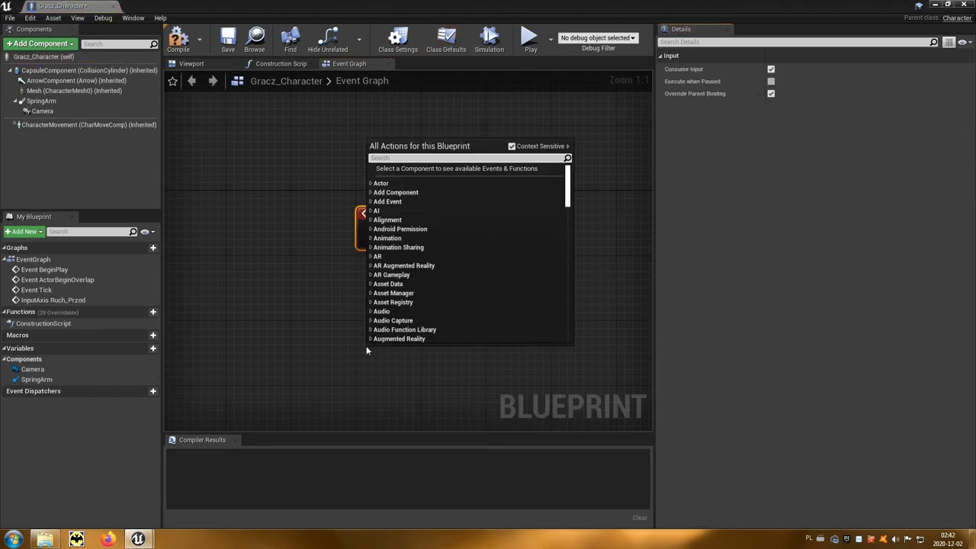
{"action": "type", "text": "ruch"}
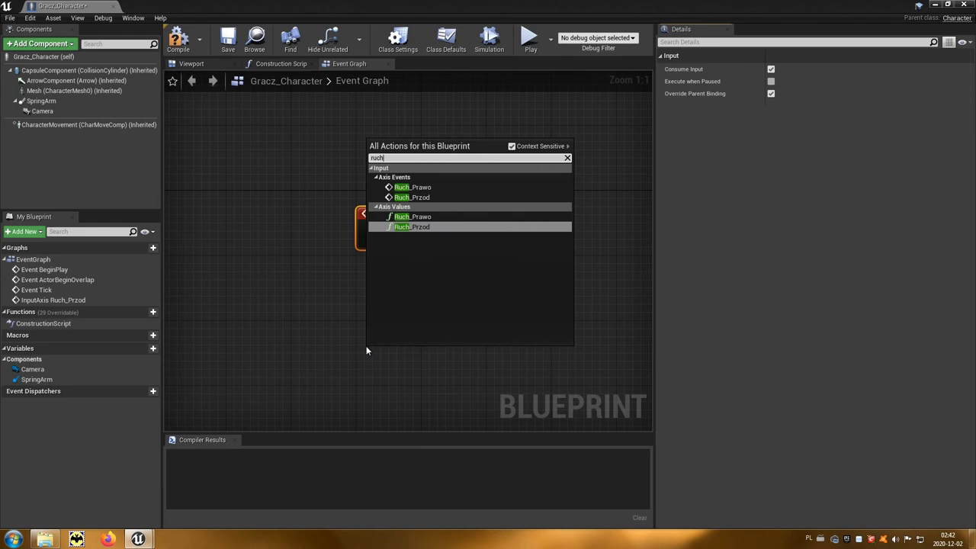
{"action": "left_click", "coordinate": [424, 190]}
{"action": "left_click_drag", "start_coordinate": [418, 347], "coordinate": [418, 313]}
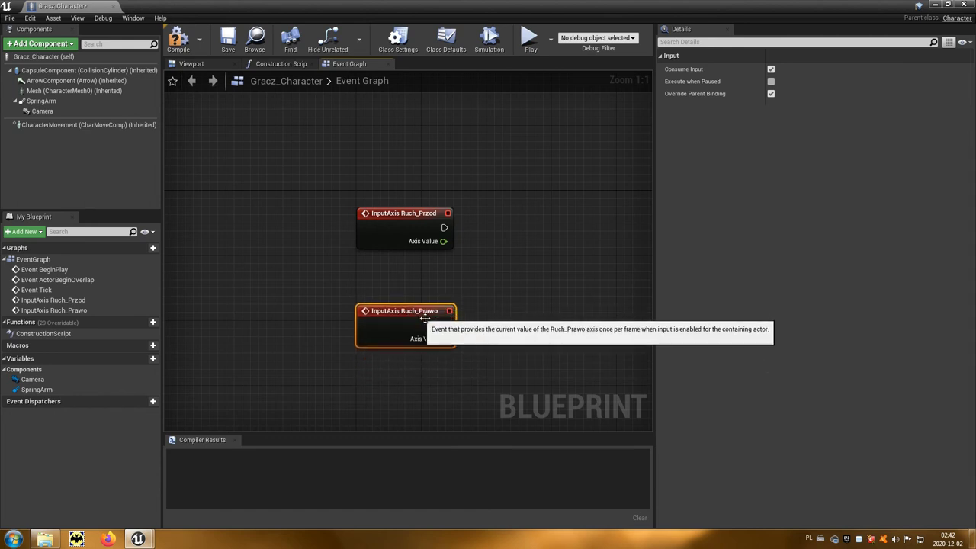
{"action": "right_click_drag", "start_coordinate": [507, 333], "coordinate": [374, 315]}
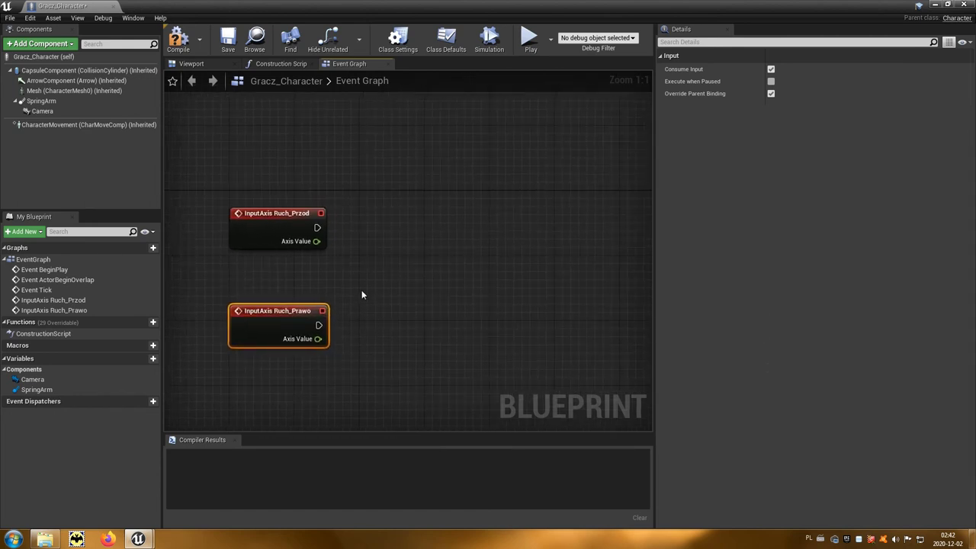
{"action": "left_click_drag", "start_coordinate": [317, 227], "coordinate": [488, 208]}
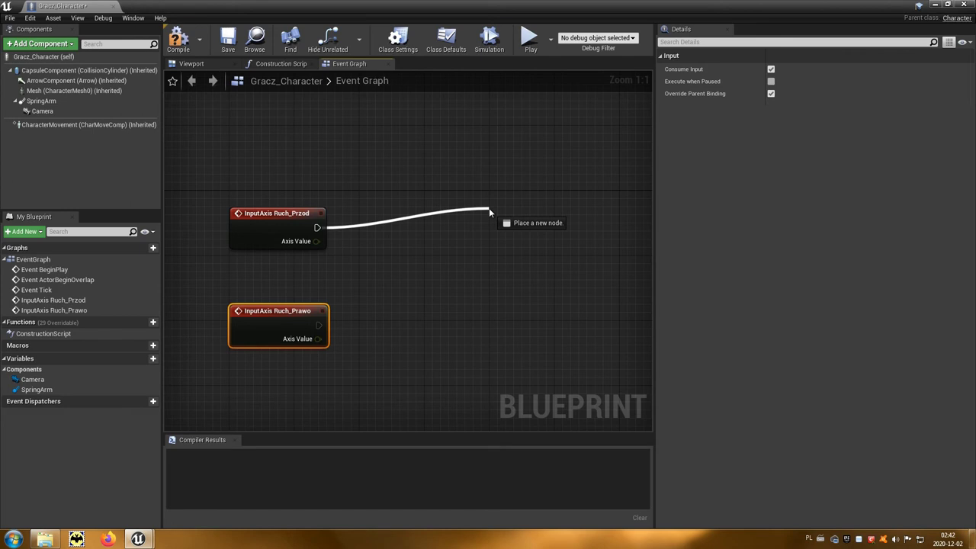
Step: Add an Add Movement Input node after Ruch_Przod and paste a duplicate below it
{"action": "type", "text": "addmove"}
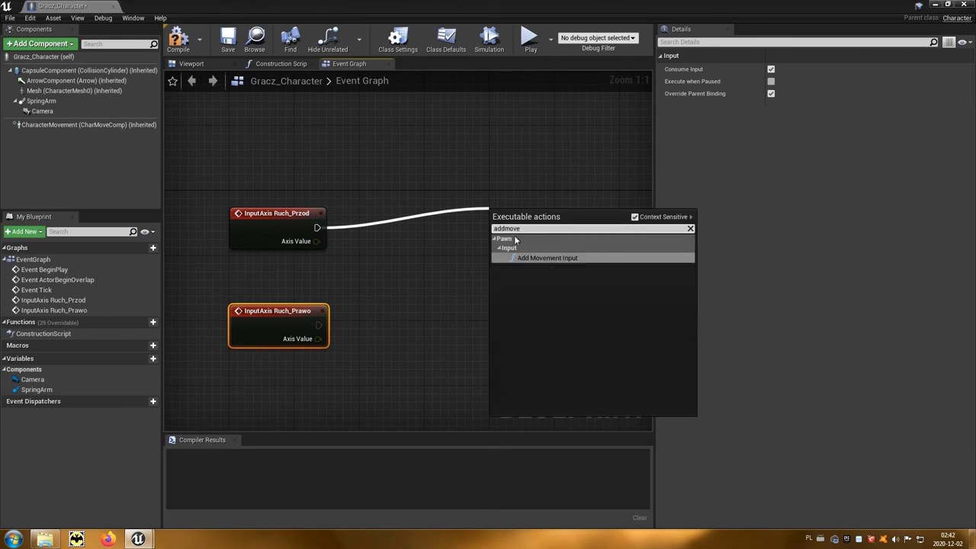
{"action": "left_click", "coordinate": [551, 261]}
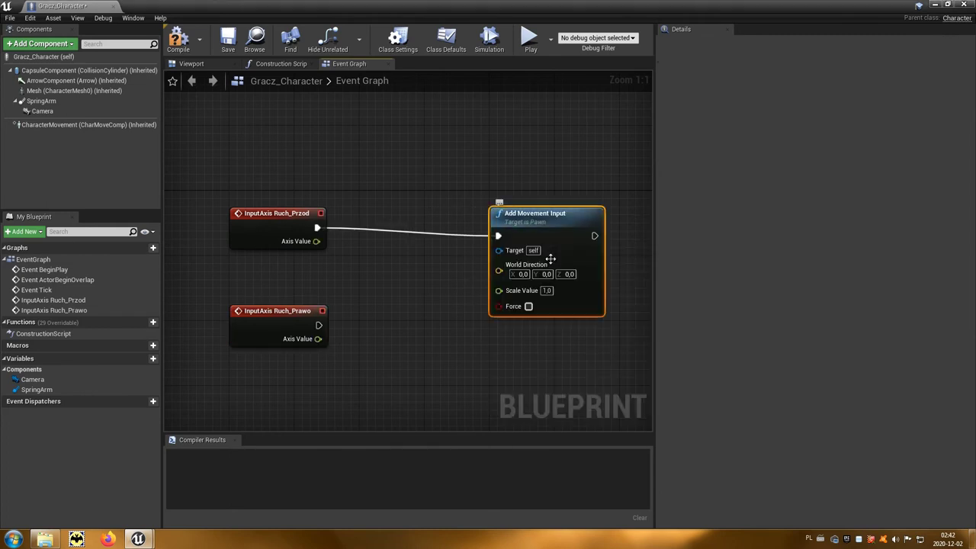
{"action": "left_click_drag", "start_coordinate": [532, 215], "coordinate": [540, 207]}
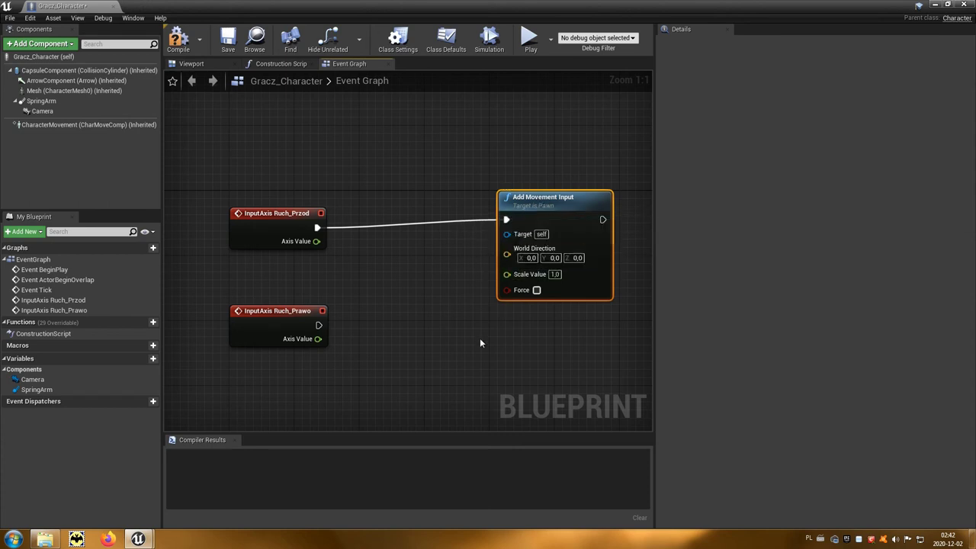
{"action": "key", "text": "ctrl+c"}
{"action": "key", "text": "ctrl+v"}
{"action": "right_click_drag", "start_coordinate": [492, 329], "coordinate": [446, 280]}
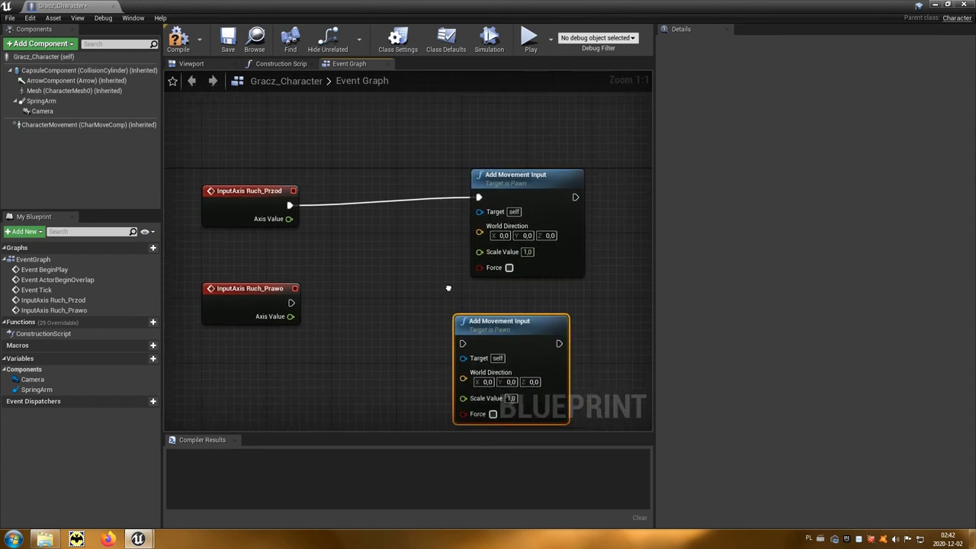
{"action": "left_click_drag", "start_coordinate": [478, 286], "coordinate": [495, 261]}
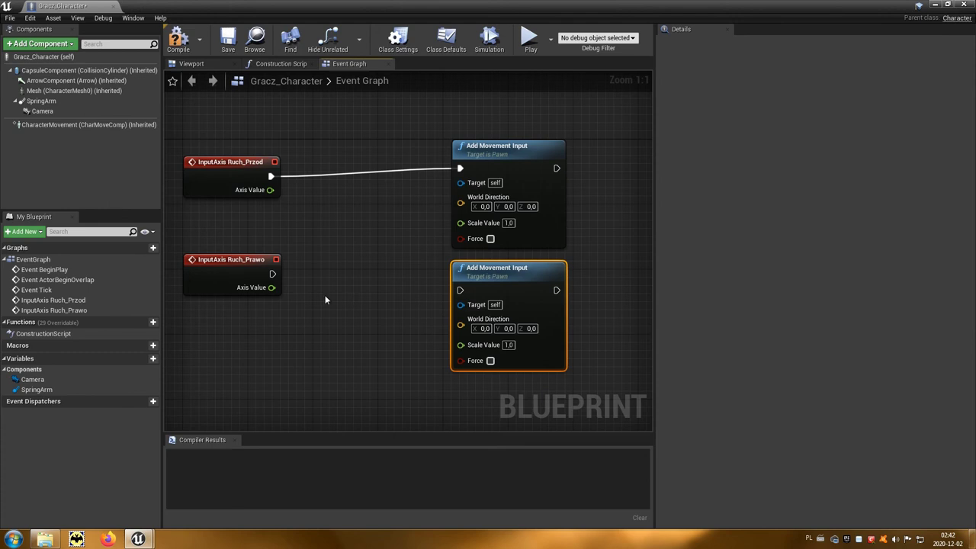
Step: Wire Ruch_Prawo to the duplicate and both Axis Values into their Scale Value pins
{"action": "left_click_drag", "start_coordinate": [273, 275], "coordinate": [461, 291]}
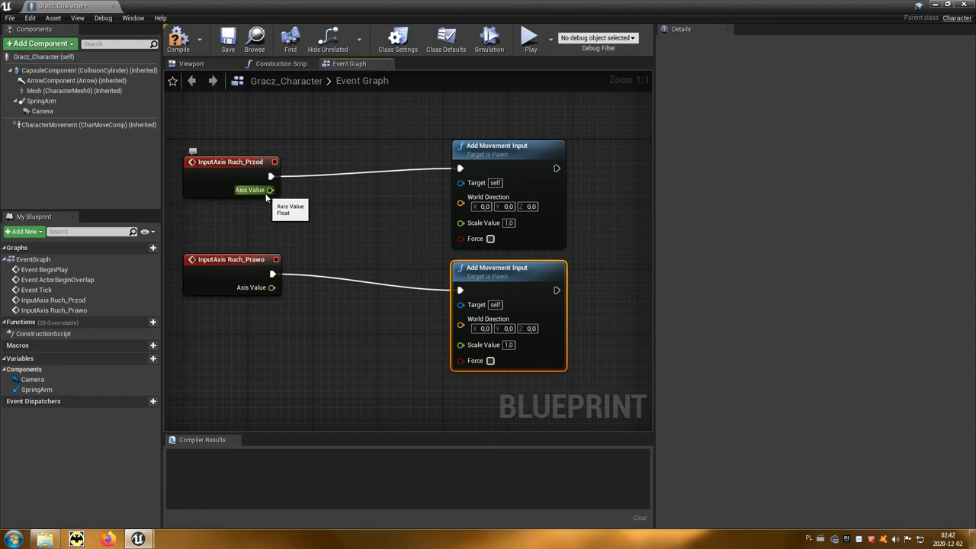
{"action": "left_click_drag", "start_coordinate": [258, 197], "coordinate": [457, 225]}
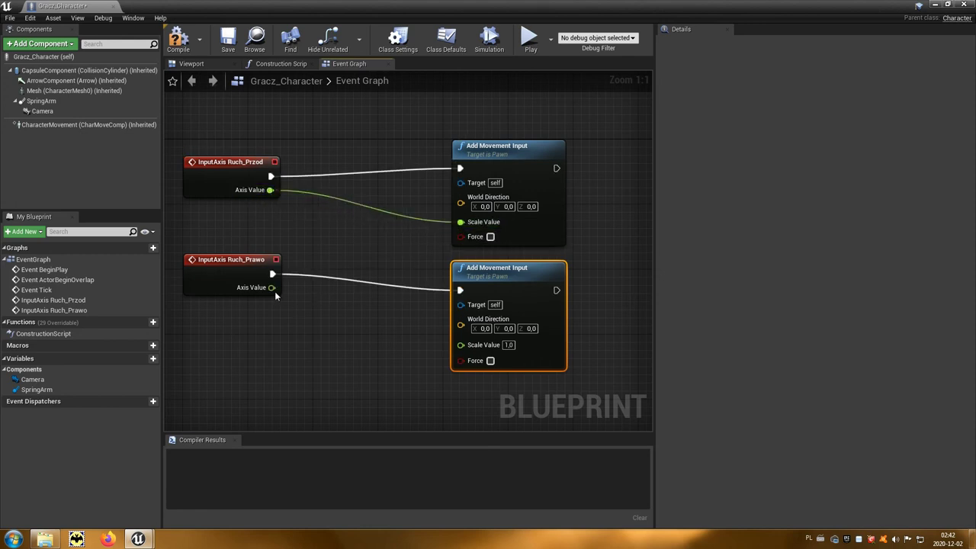
{"action": "left_click_drag", "start_coordinate": [272, 288], "coordinate": [457, 347]}
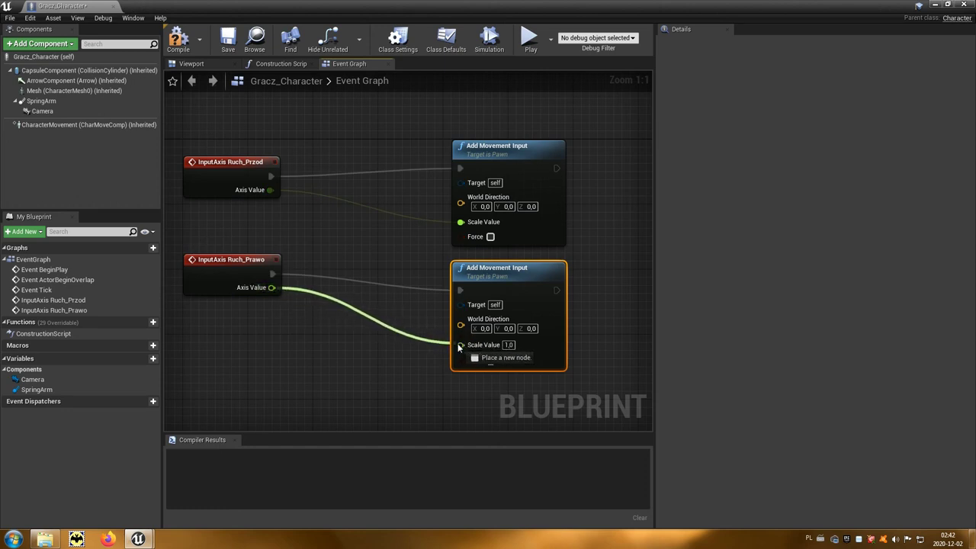
{"action": "left_click_drag", "start_coordinate": [250, 261], "coordinate": [250, 309]}
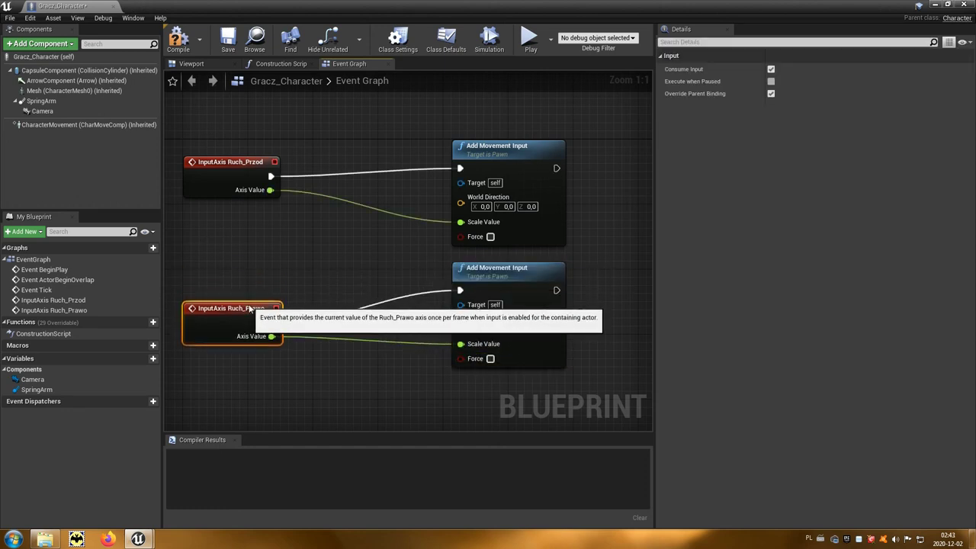
Step: Add a Get Forward Vector node feeding the first World Direction
{"action": "right_click", "coordinate": [246, 243]}
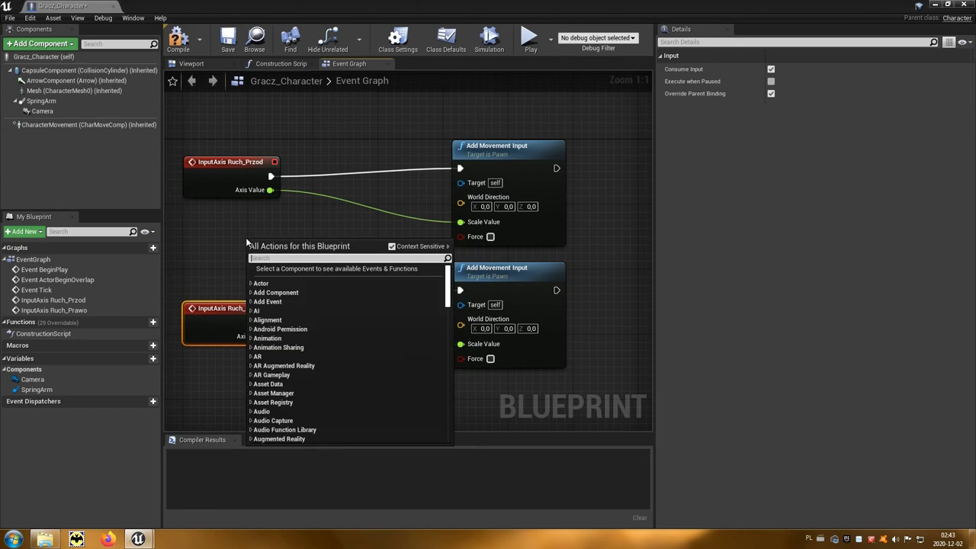
{"action": "type", "text": "get"}
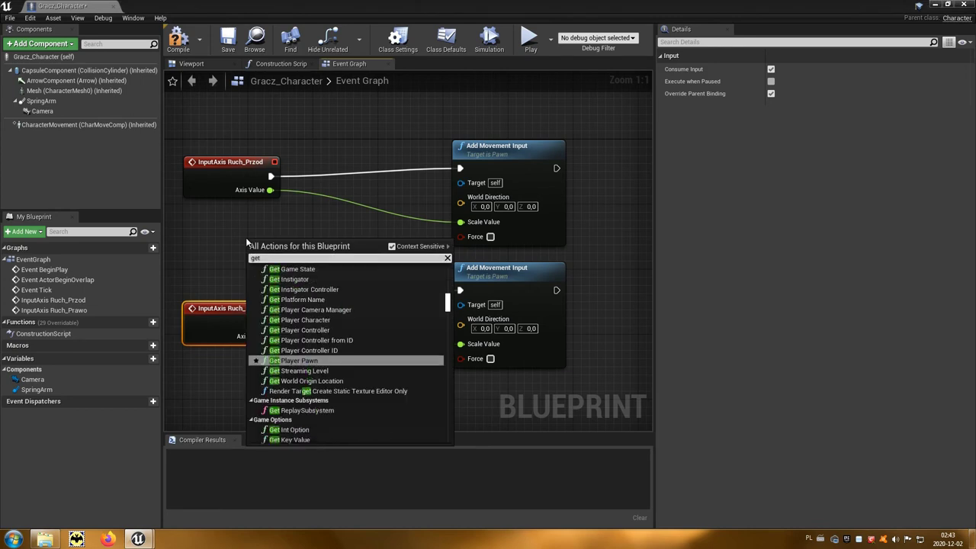
{"action": "type", "text": "forwa"}
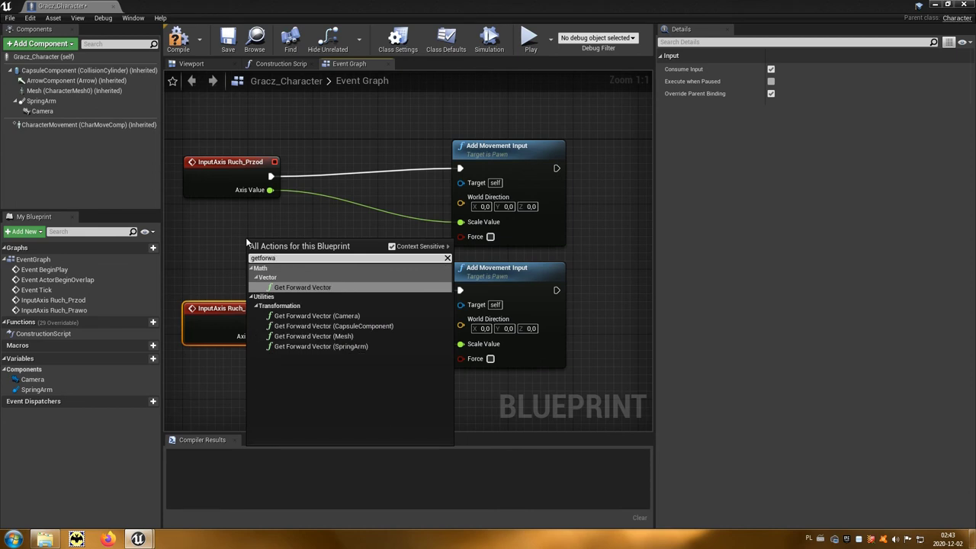
{"action": "left_click", "coordinate": [303, 288]}
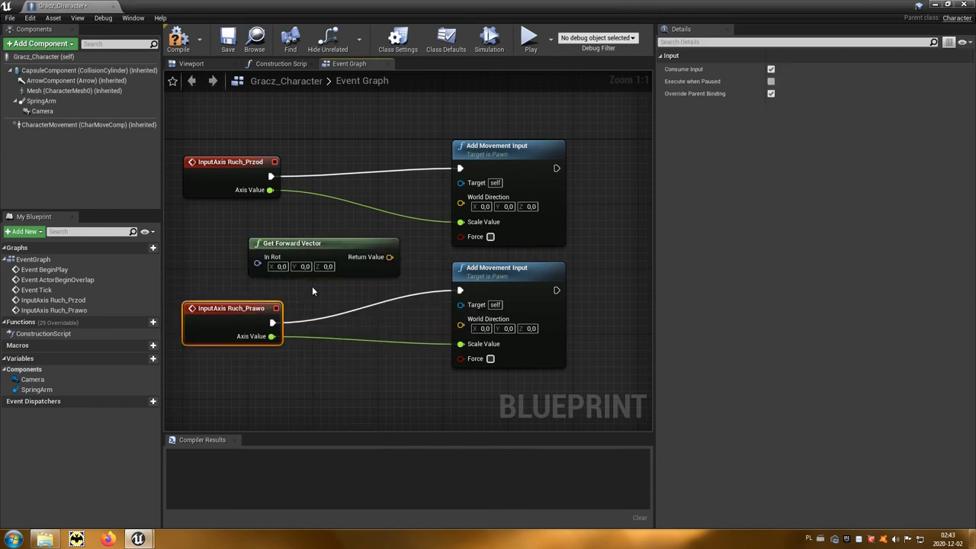
{"action": "left_click_drag", "start_coordinate": [389, 257], "coordinate": [461, 204]}
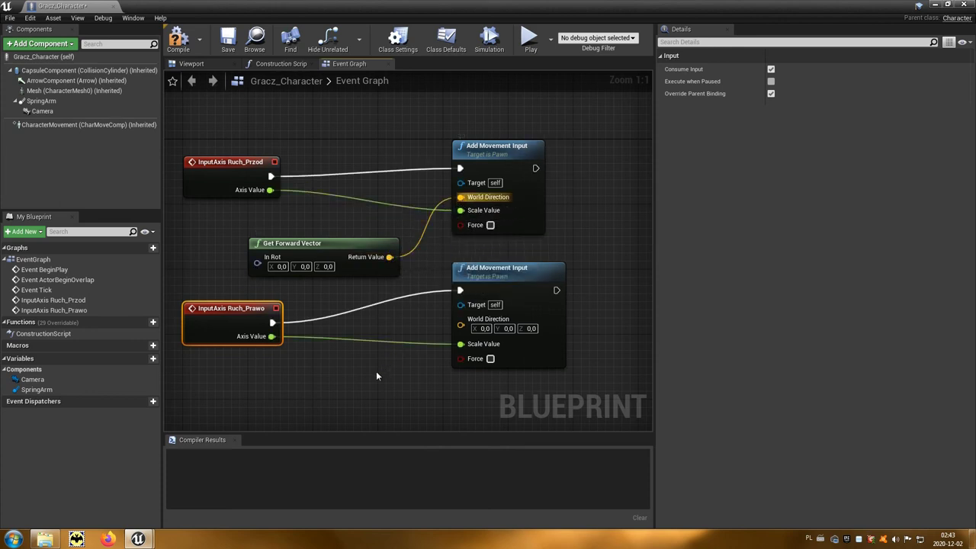
Step: Add a Get Right Vector node for the second World Direction
{"action": "right_click_drag", "start_coordinate": [372, 378], "coordinate": [363, 305]}
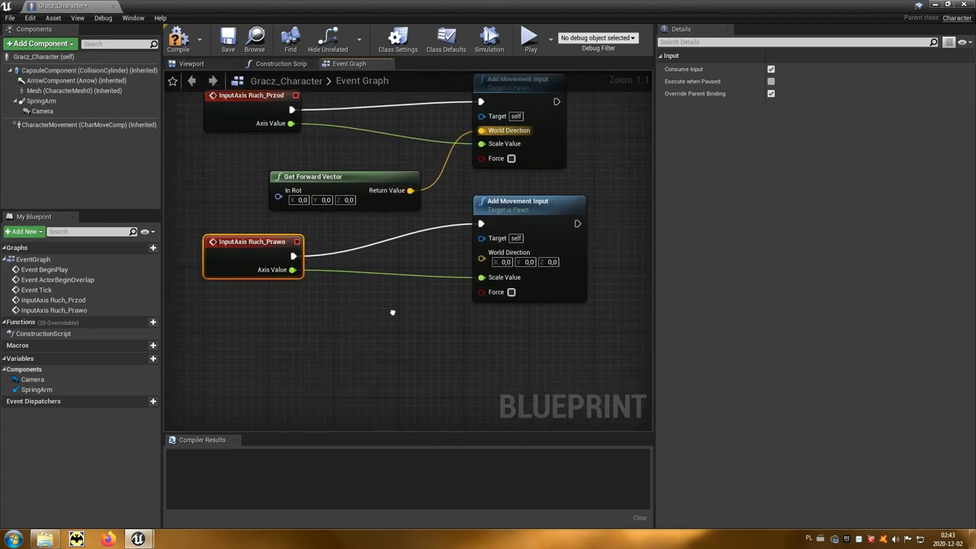
{"action": "right_click", "coordinate": [302, 308]}
{"action": "type", "text": "get"}
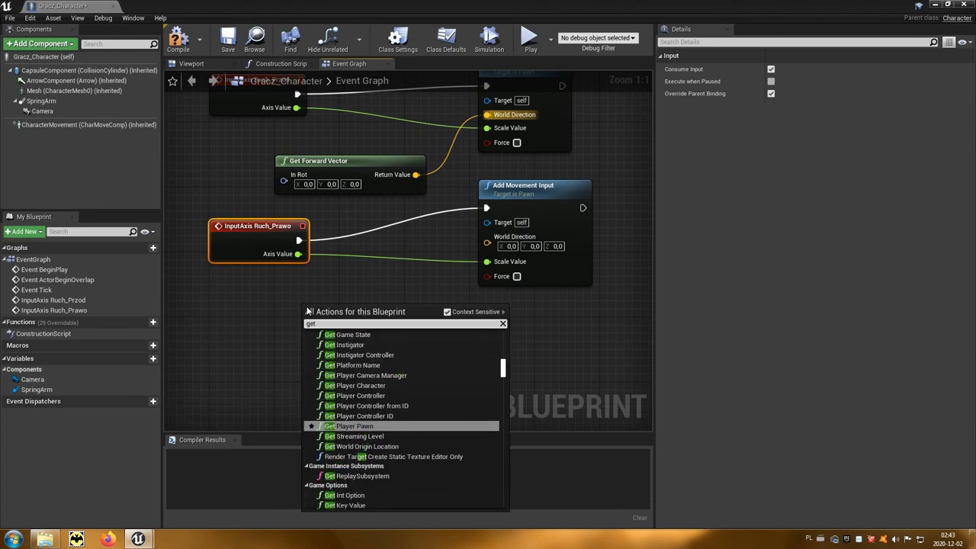
{"action": "type", "text": "r"}
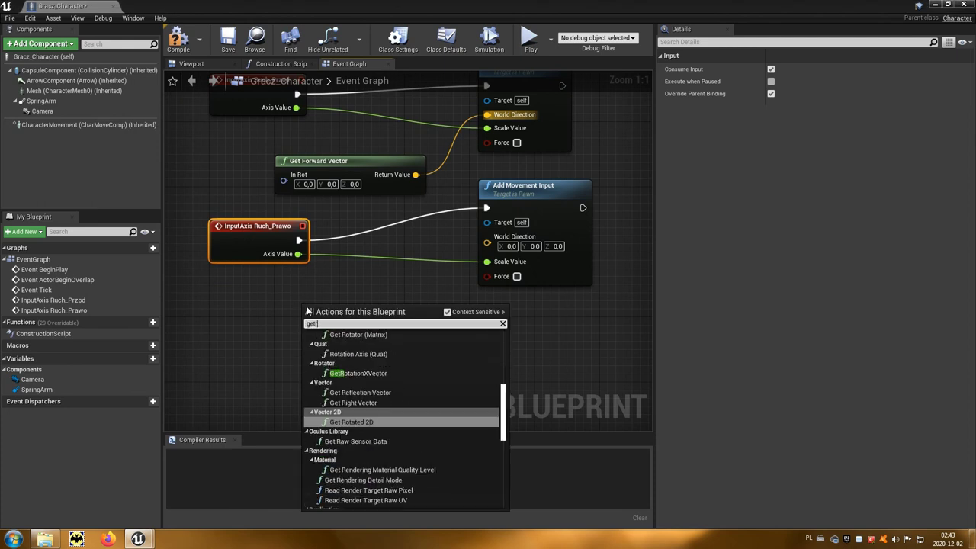
{"action": "type", "text": "i"}
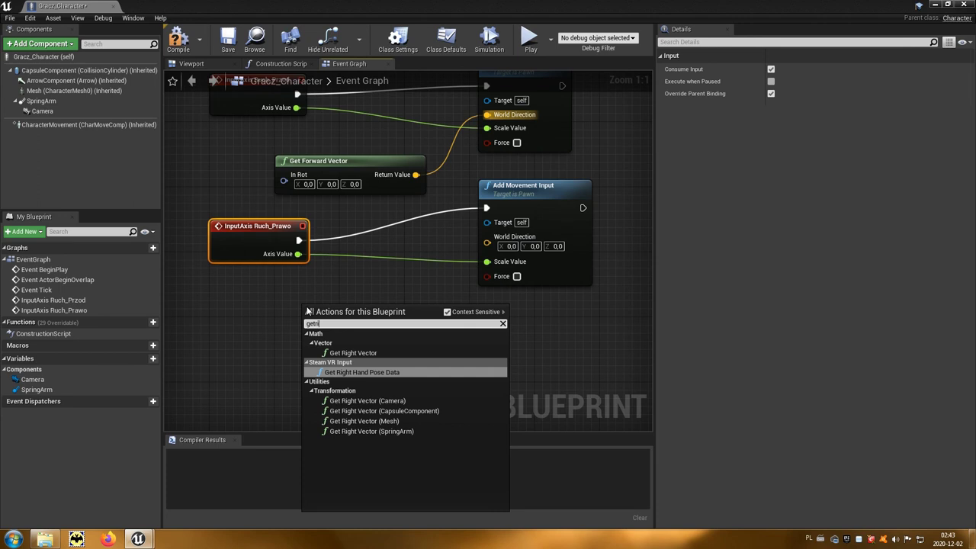
{"action": "left_click", "coordinate": [353, 353]}
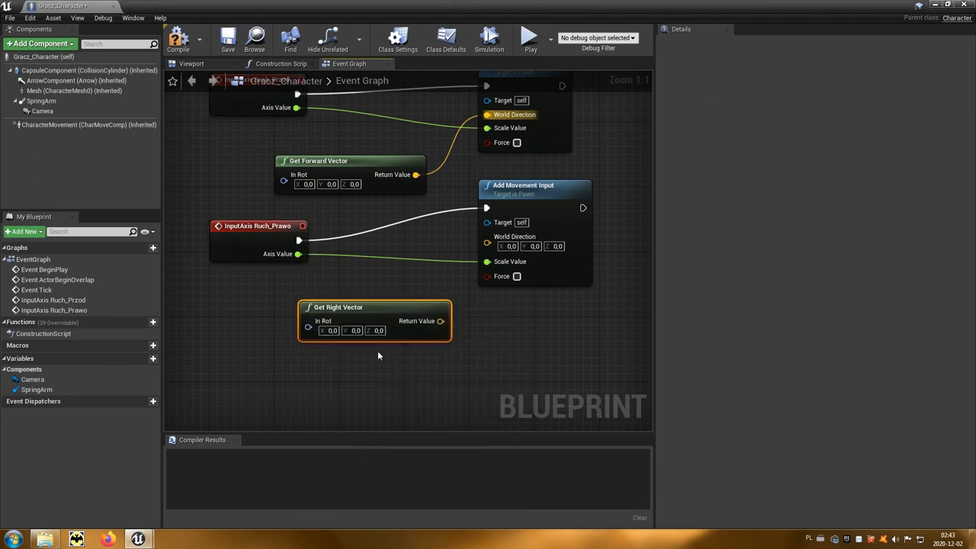
{"action": "left_click_drag", "start_coordinate": [368, 310], "coordinate": [361, 310]}
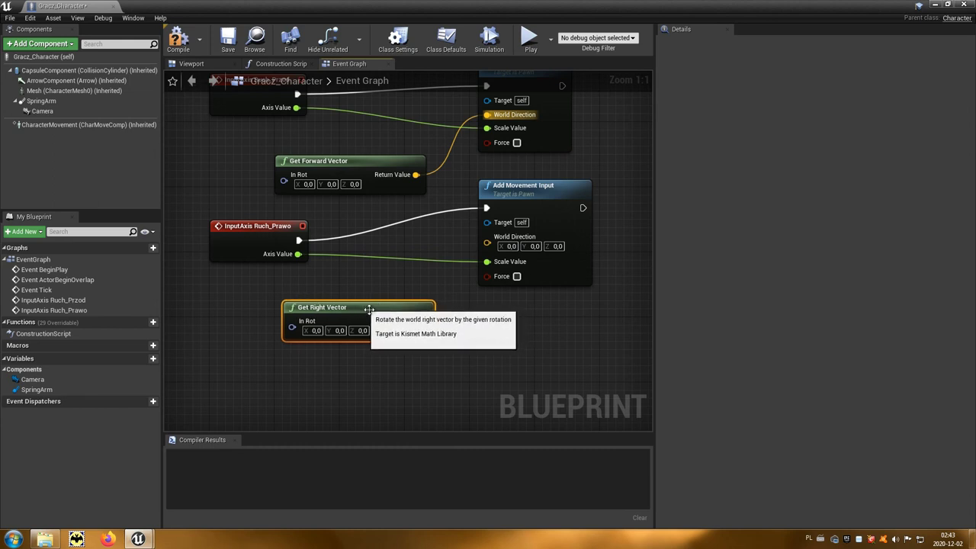
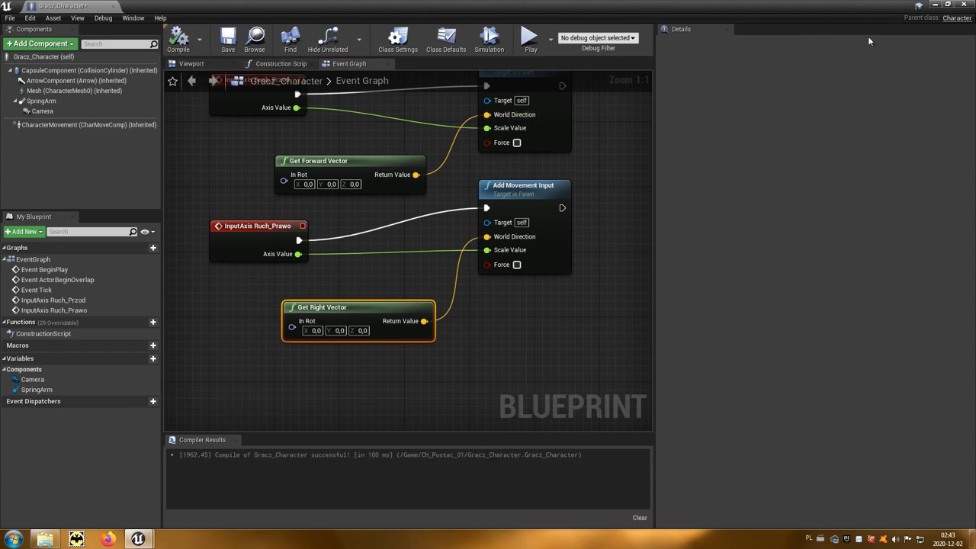
Step: Play-test the level, walking Gracz_Character backward (S) and forward (W), then stop with Esc
{"action": "left_click", "coordinate": [963, 5]}
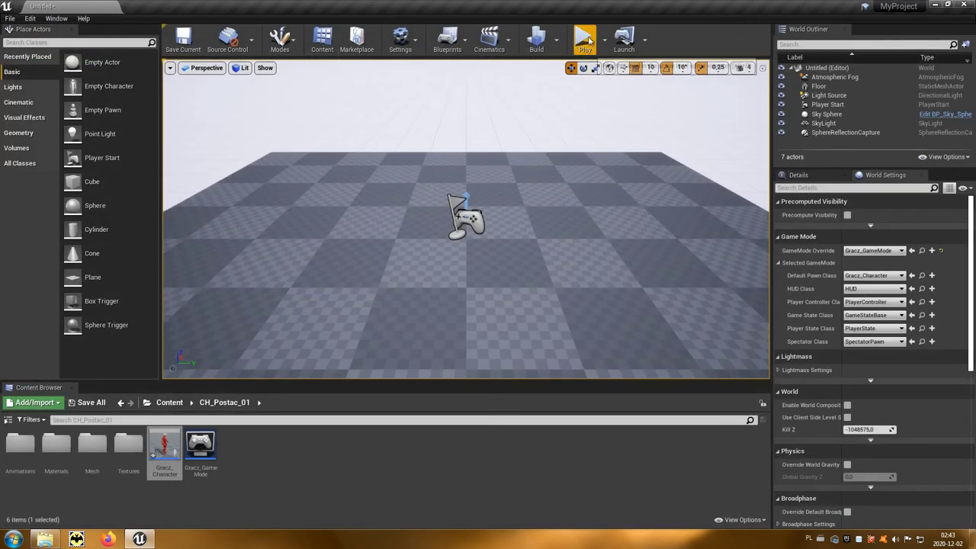
{"action": "left_click", "coordinate": [589, 41]}
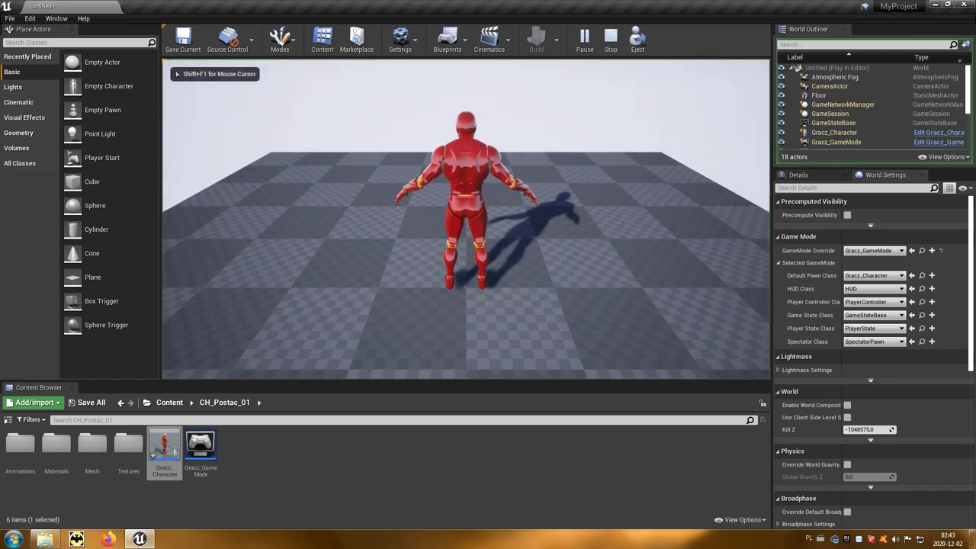
{"action": "key", "text": "s"}
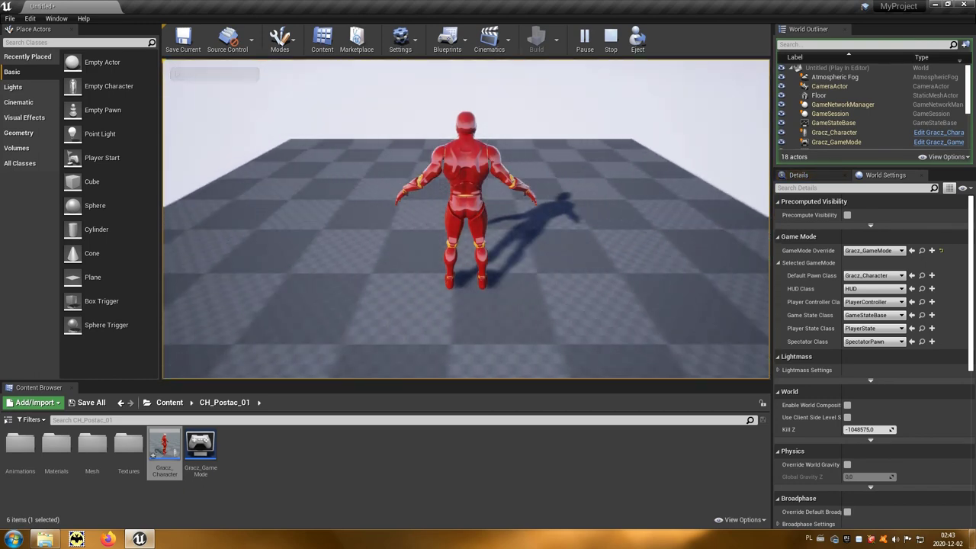
{"action": "key", "text": "w"}
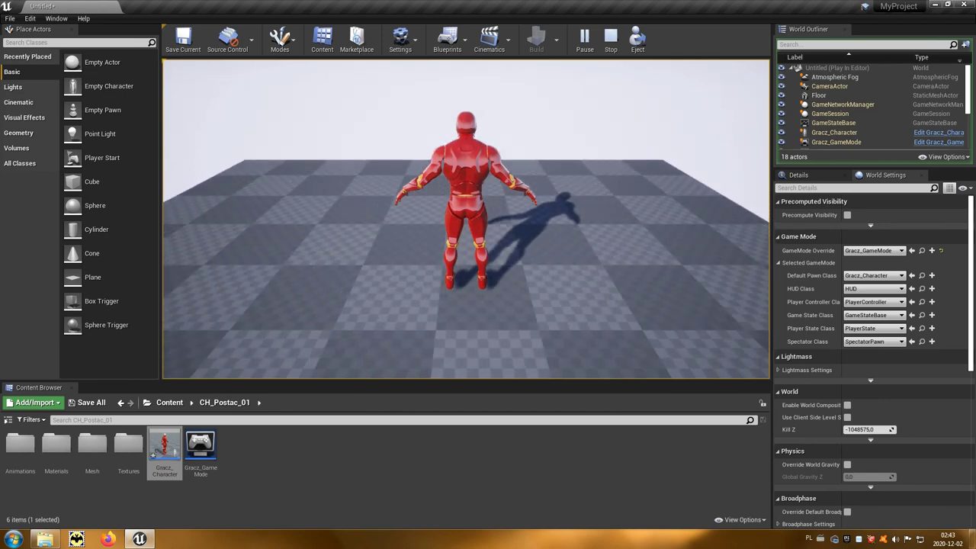
{"action": "key", "text": "Escape"}
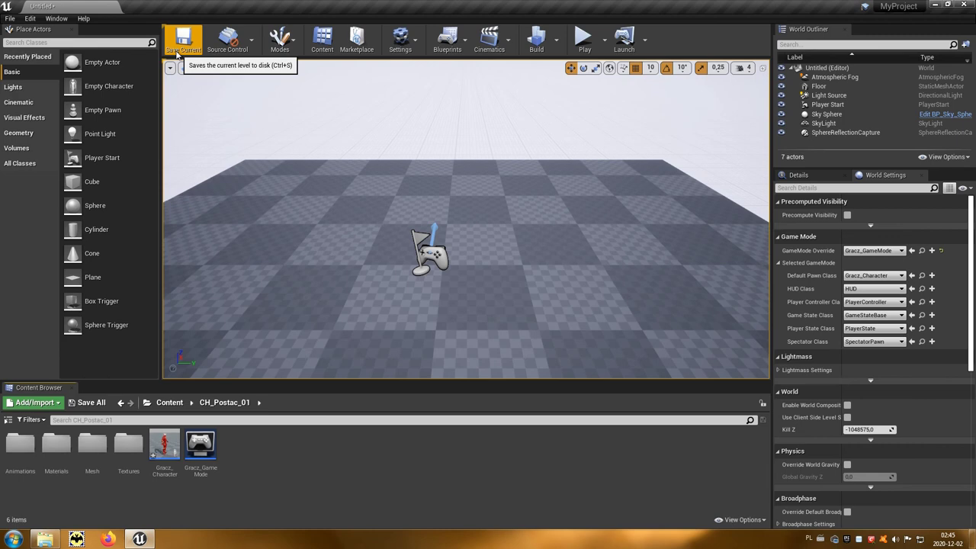
Step: Start saving the current level and create a new Maps folder in the content
{"action": "left_click", "coordinate": [182, 53]}
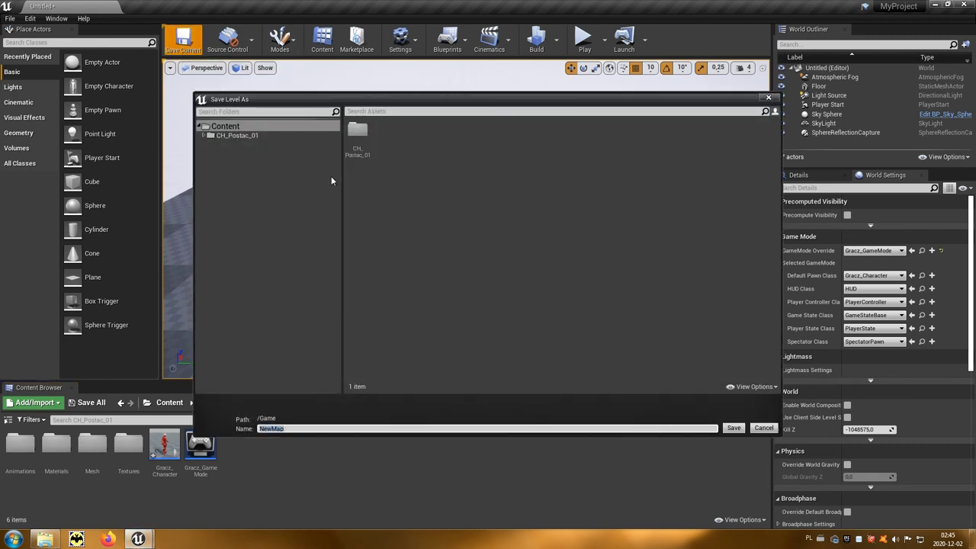
{"action": "right_click", "coordinate": [413, 181]}
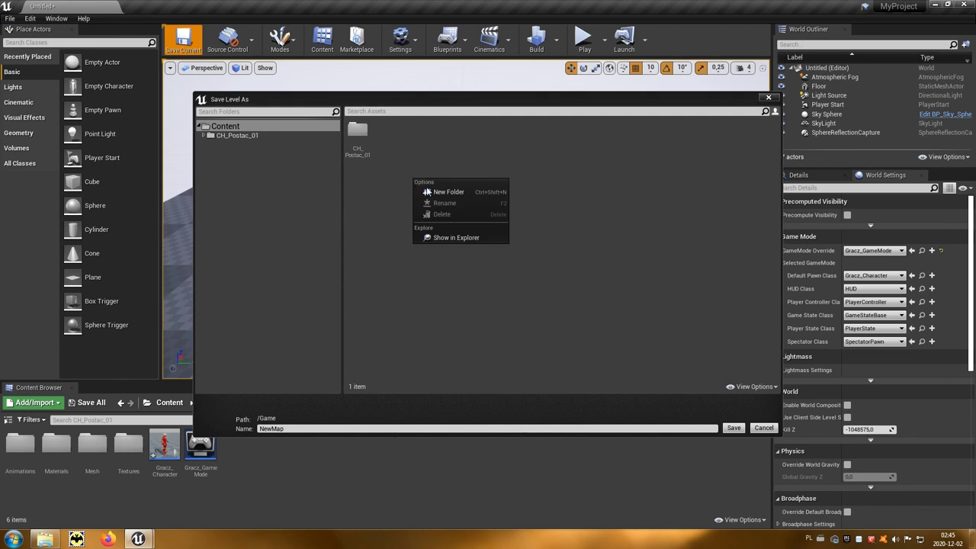
{"action": "left_click", "coordinate": [450, 194]}
{"action": "type", "text": "Maps"}
{"action": "key", "text": "Return"}
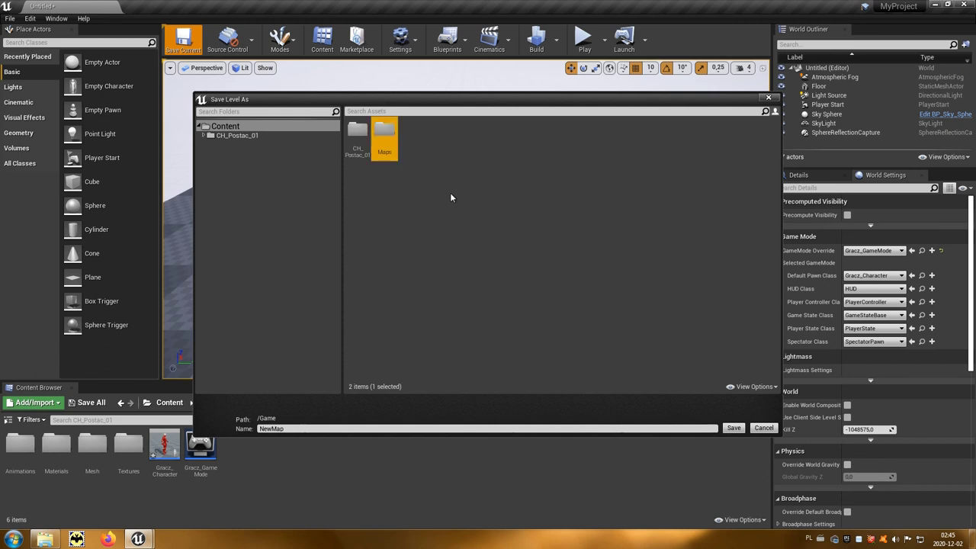
Step: Save the level as Mapa01 inside the Maps folder
{"action": "double_click", "coordinate": [389, 133]}
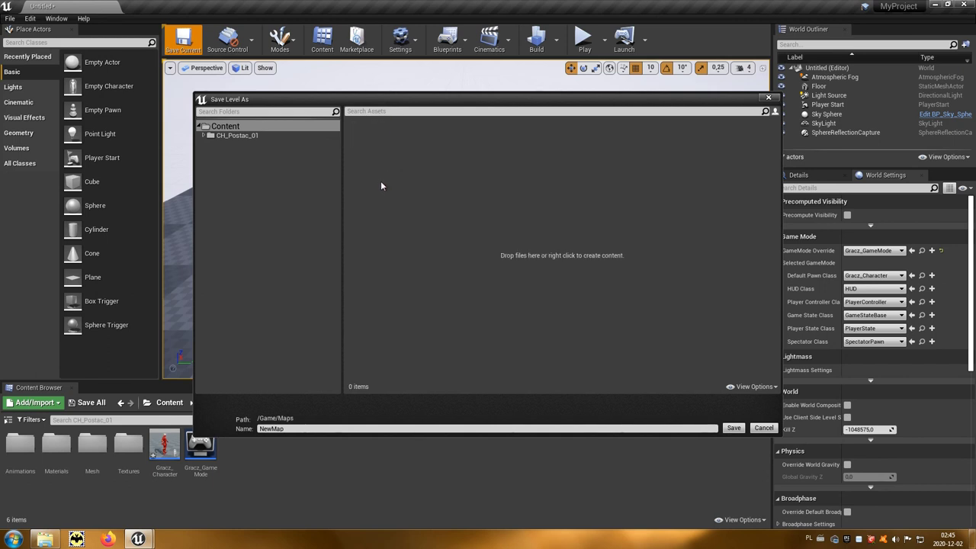
{"action": "left_click_drag", "start_coordinate": [290, 429], "coordinate": [249, 425]}
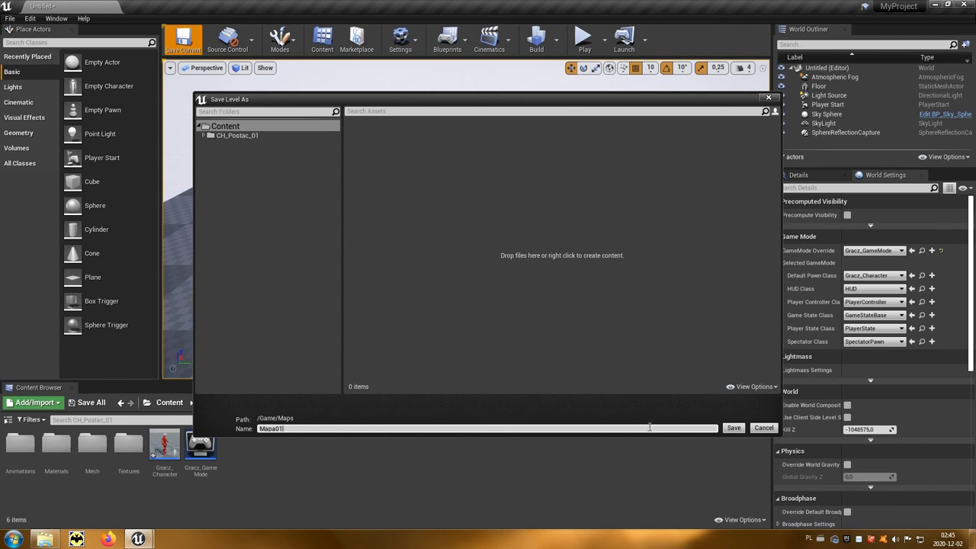
{"action": "left_click", "coordinate": [732, 430]}
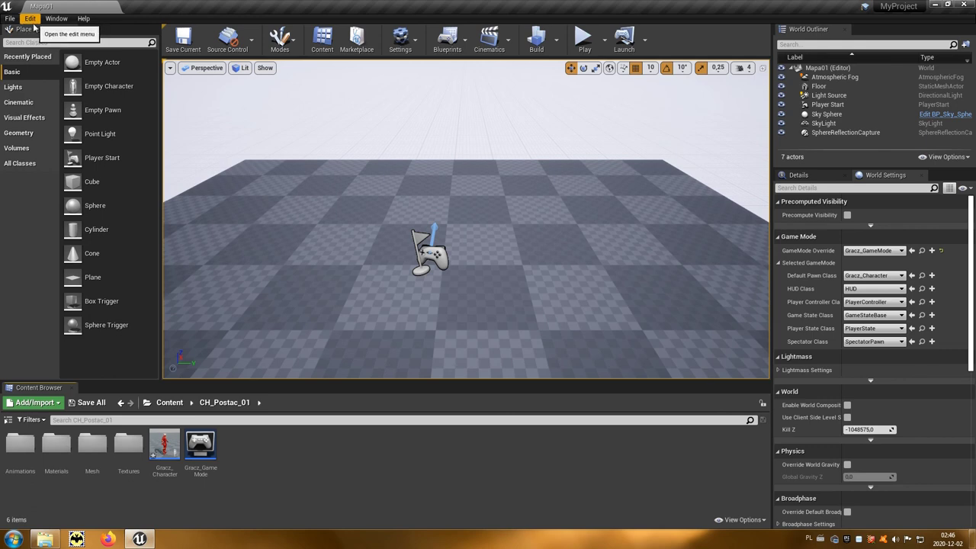
{"action": "left_click", "coordinate": [33, 25]}
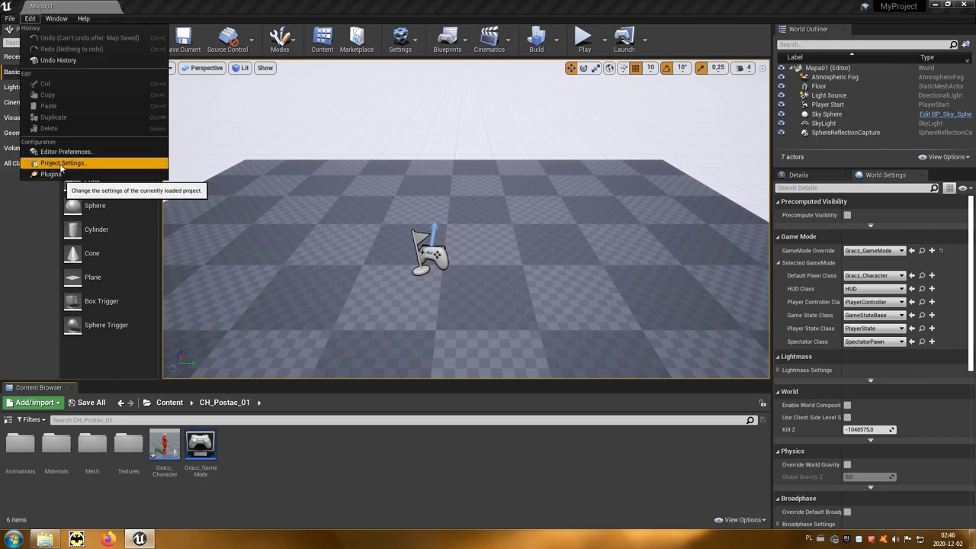
Step: In Project Settings > Maps & Modes, set Editor Startup Map and Game Default Map to Mapa01
{"action": "left_click", "coordinate": [91, 164]}
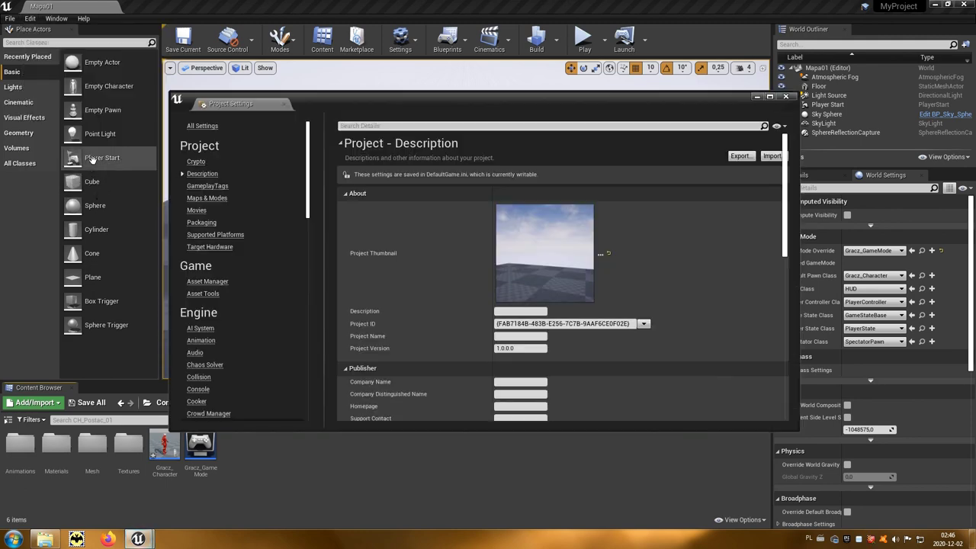
{"action": "left_click", "coordinate": [206, 200]}
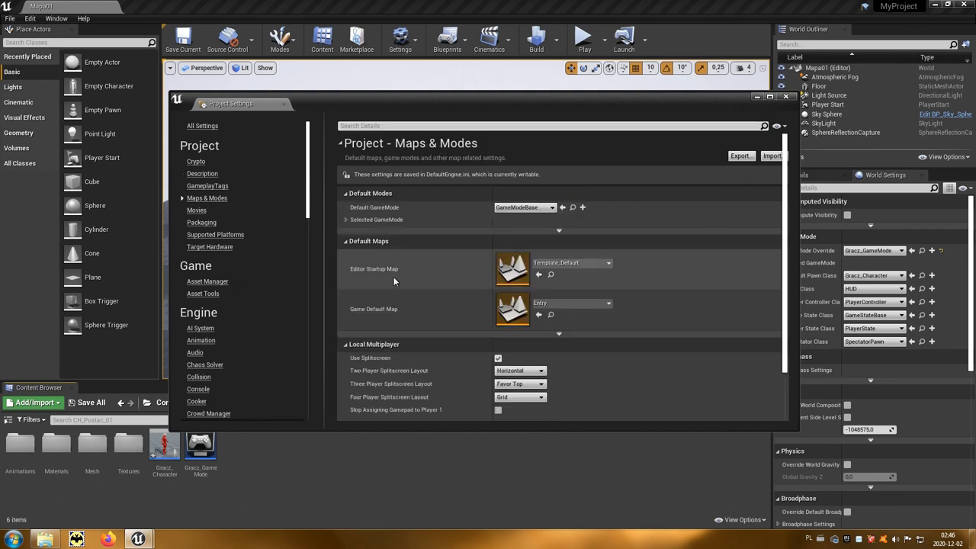
{"action": "left_click", "coordinate": [594, 265]}
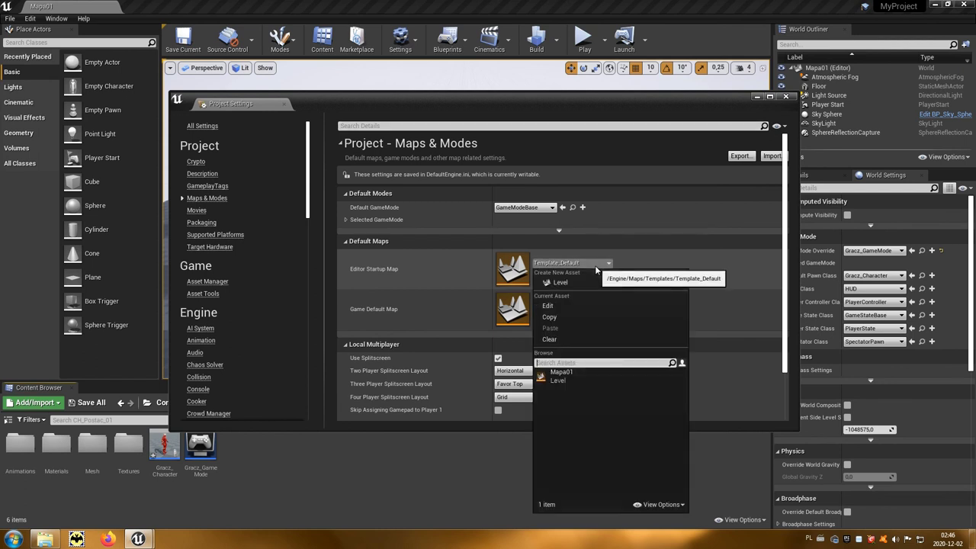
{"action": "left_click", "coordinate": [562, 373]}
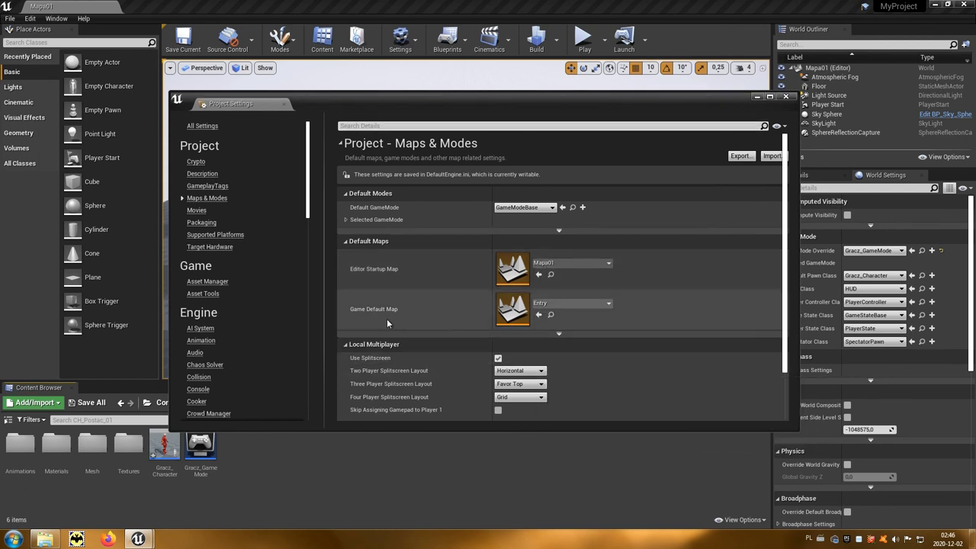
{"action": "left_click", "coordinate": [583, 308]}
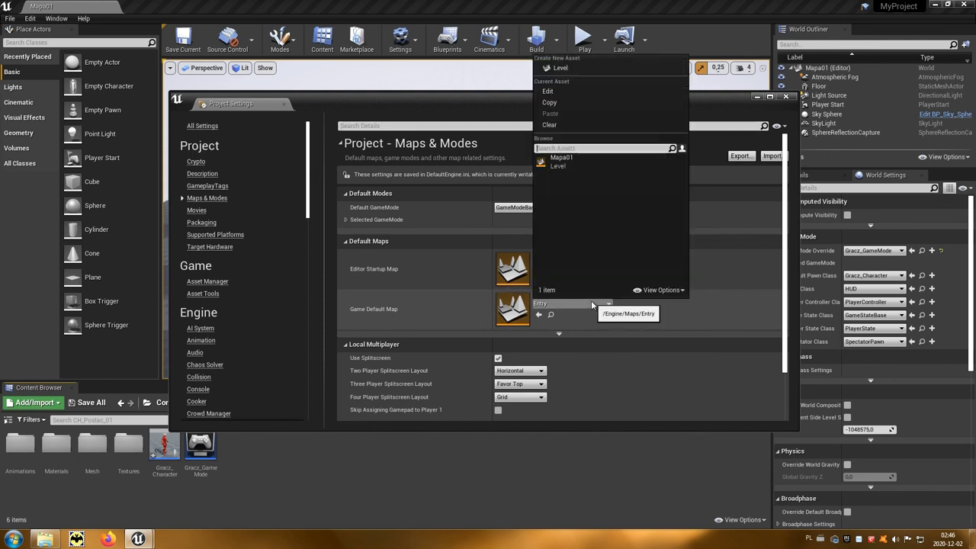
{"action": "left_click", "coordinate": [558, 163]}
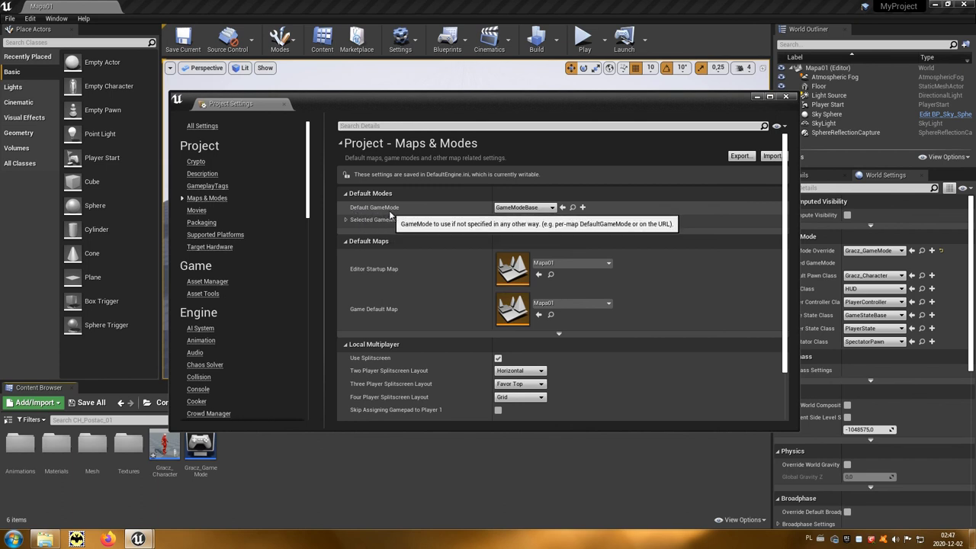
Step: Set Default GameMode to Gracz_GameMode and close Project Settings
{"action": "left_click", "coordinate": [200, 451]}
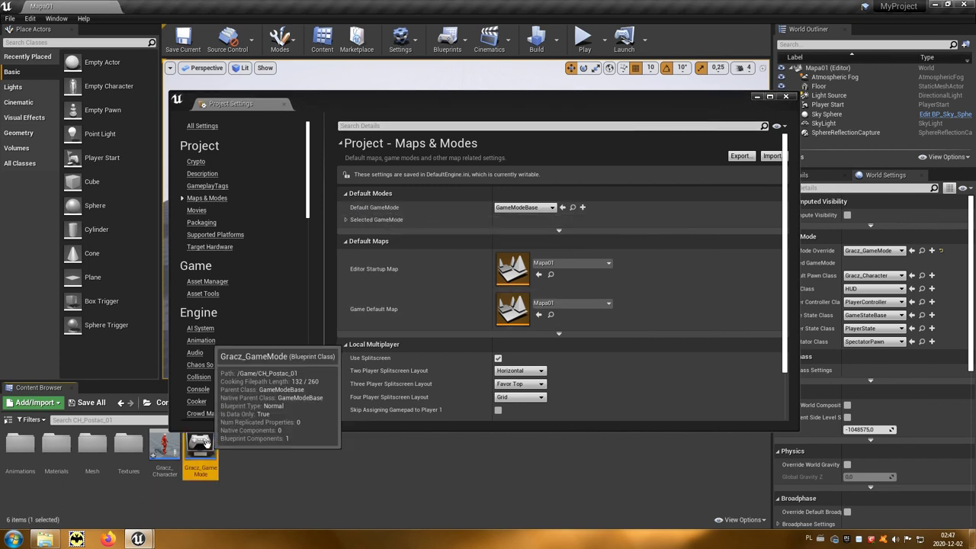
{"action": "left_click", "coordinate": [562, 217]}
{"action": "left_click", "coordinate": [562, 213]}
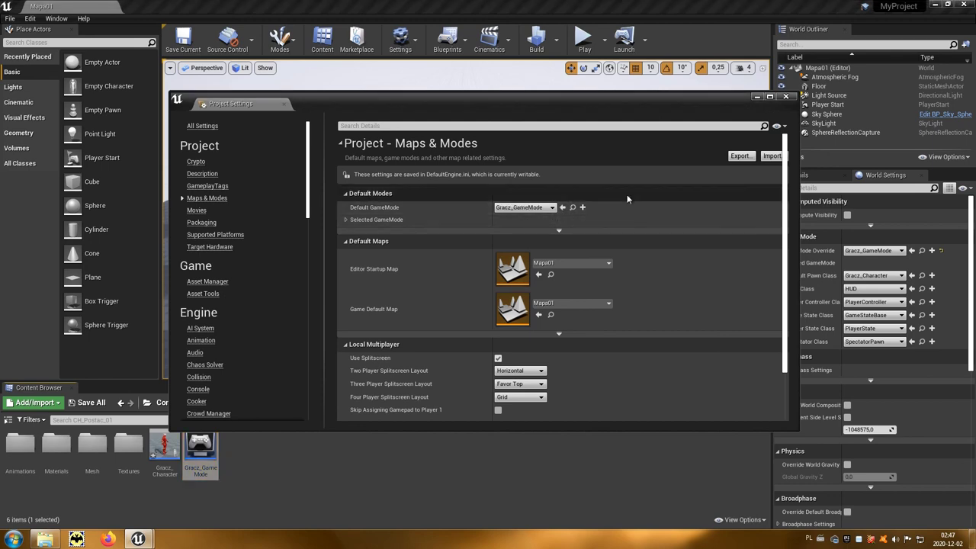
{"action": "left_click", "coordinate": [785, 97]}
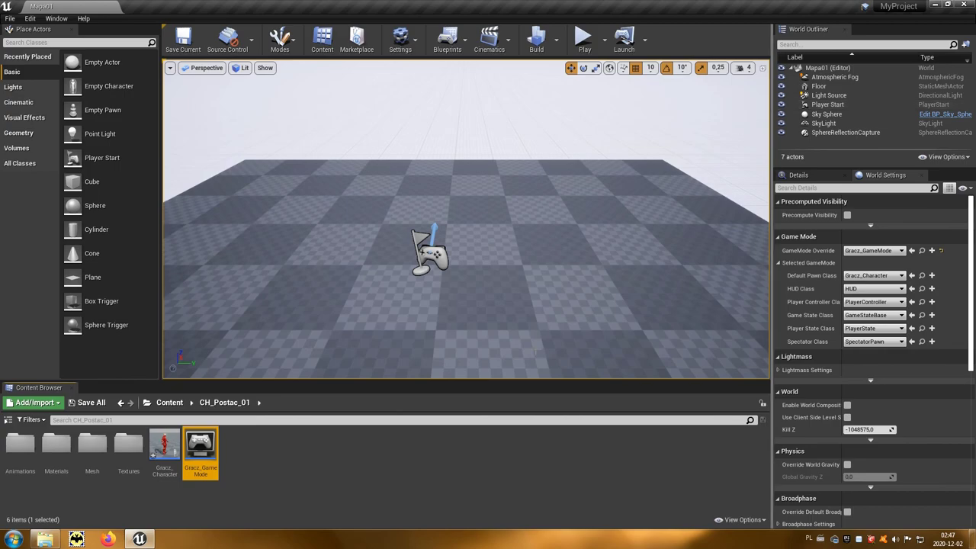
{"action": "left_click", "coordinate": [465, 463]}
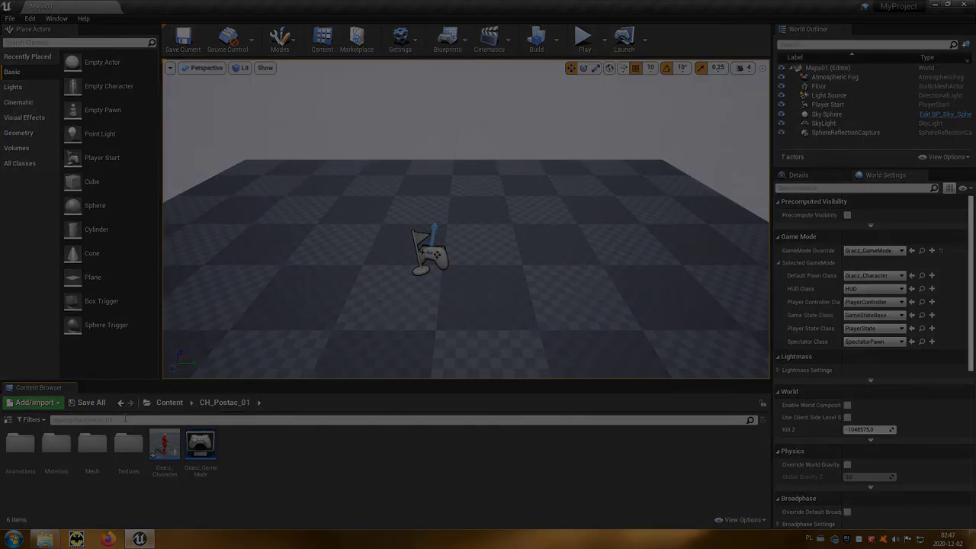